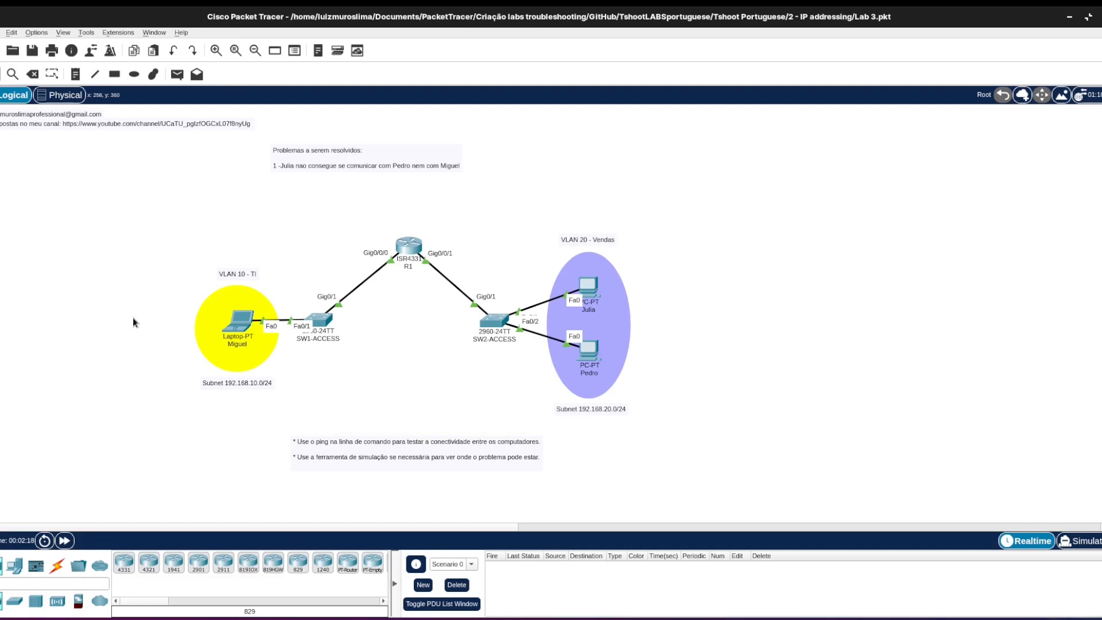
Open the device window of the upper PC in VLAN 20, place it clear of the topology, and return to the workspace.
left_click_drag(101, 526, 186, 537)
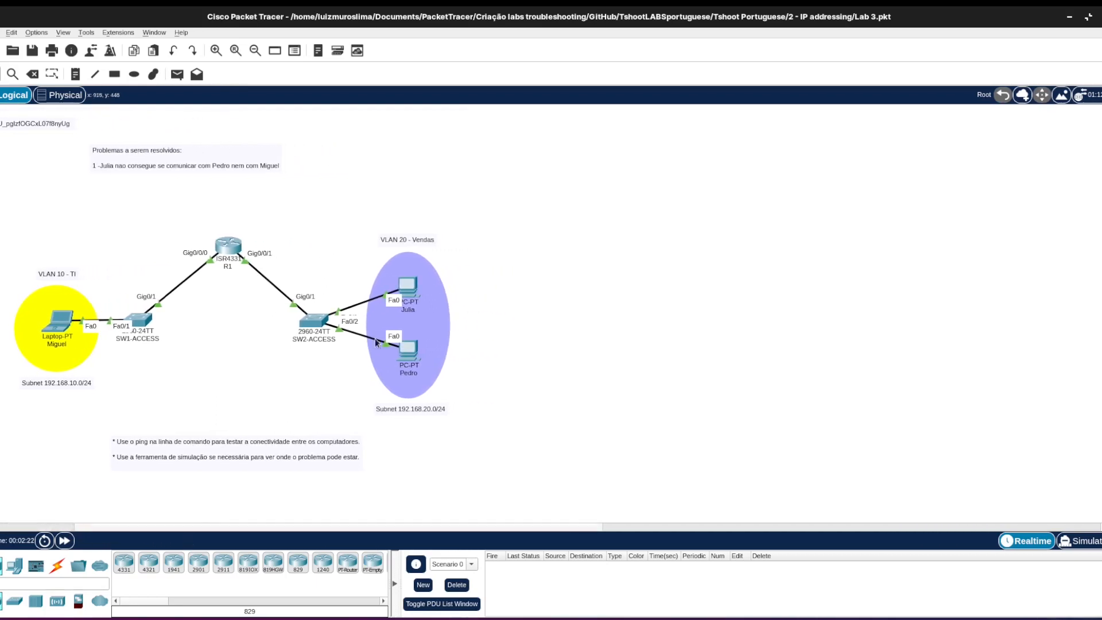
left_click(413, 282)
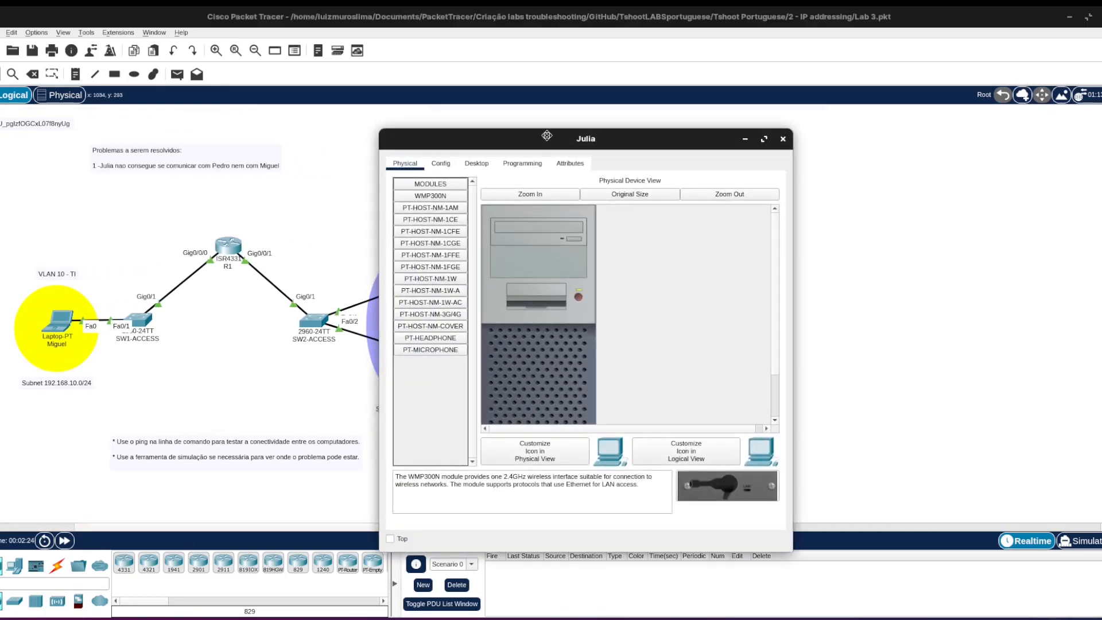
left_click_drag(545, 140, 683, 79)
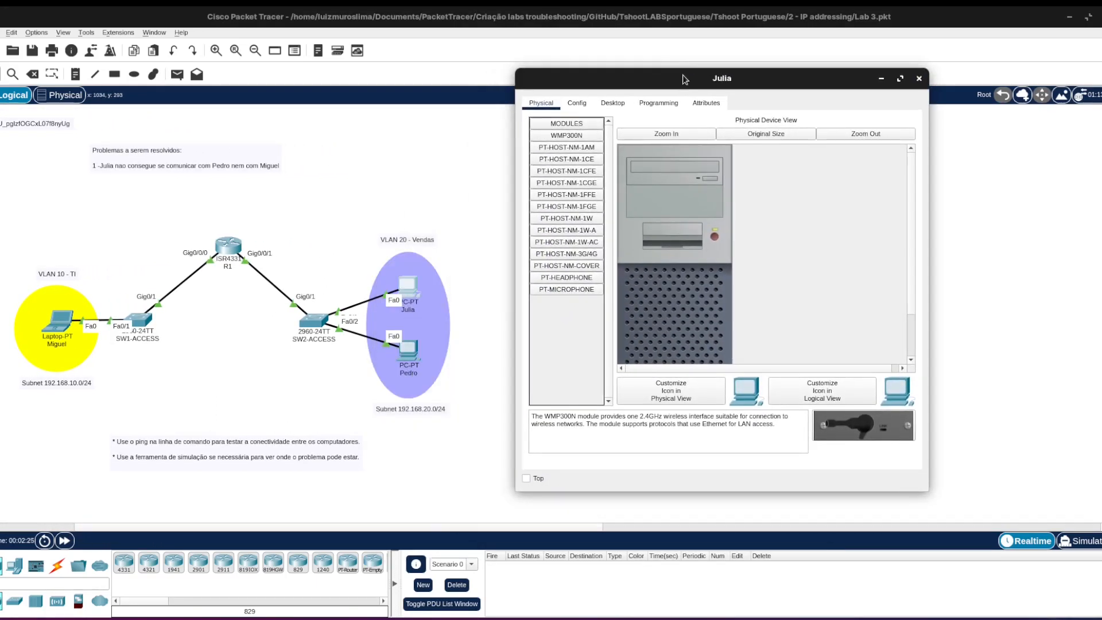
left_click(413, 428)
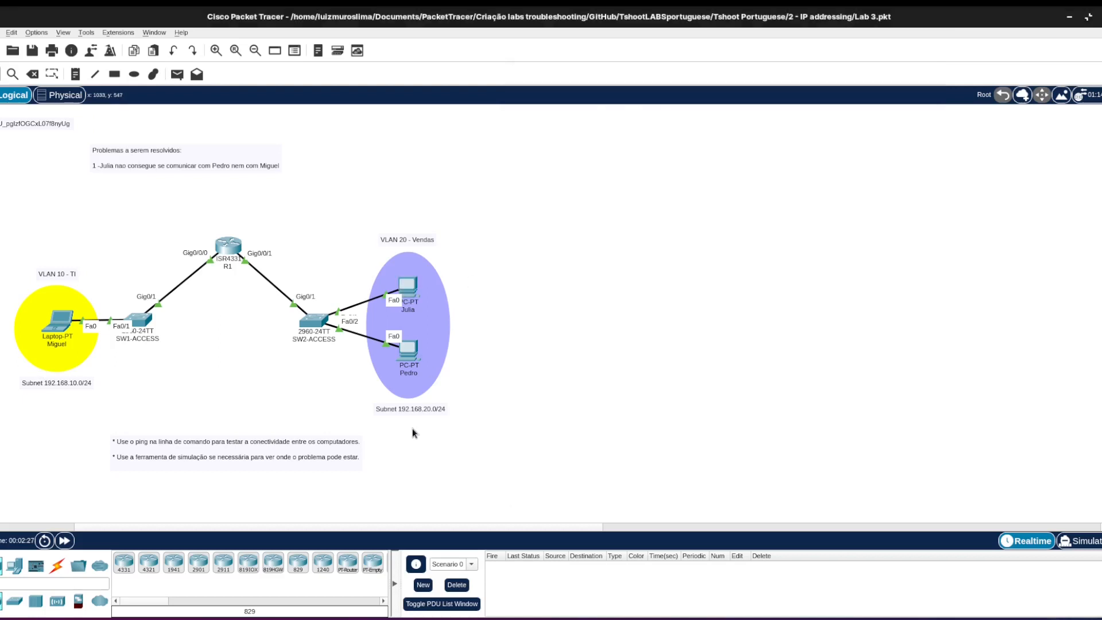
Switch to simulation mode and narrow the Last Device and At Device columns of the event list.
left_click(1075, 541)
left_click_drag(942, 192, 824, 191)
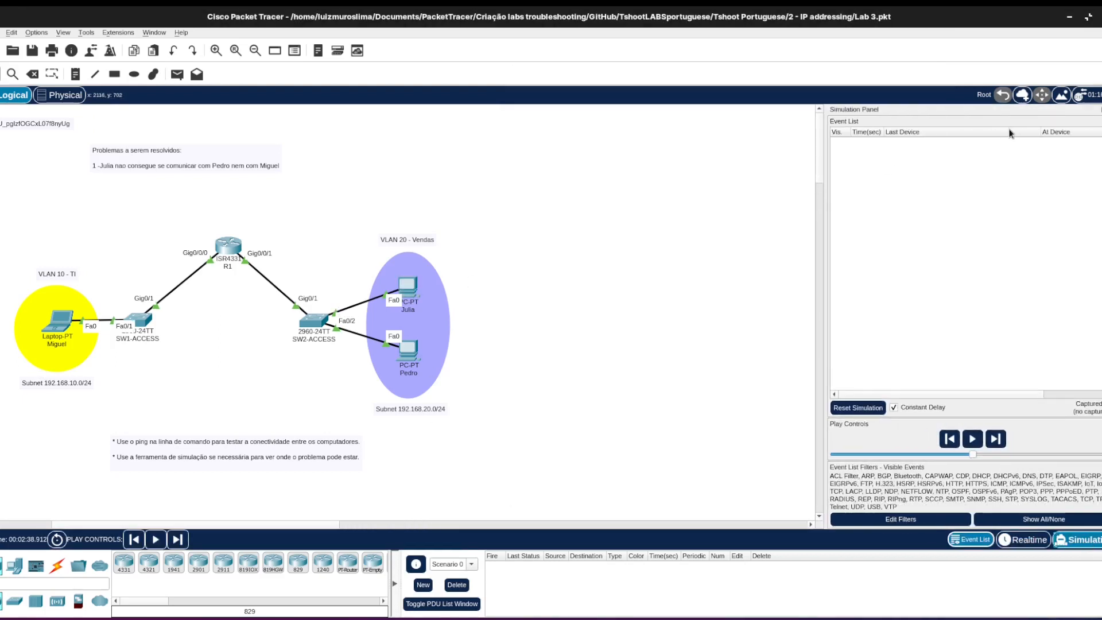
left_click_drag(1040, 132, 932, 132)
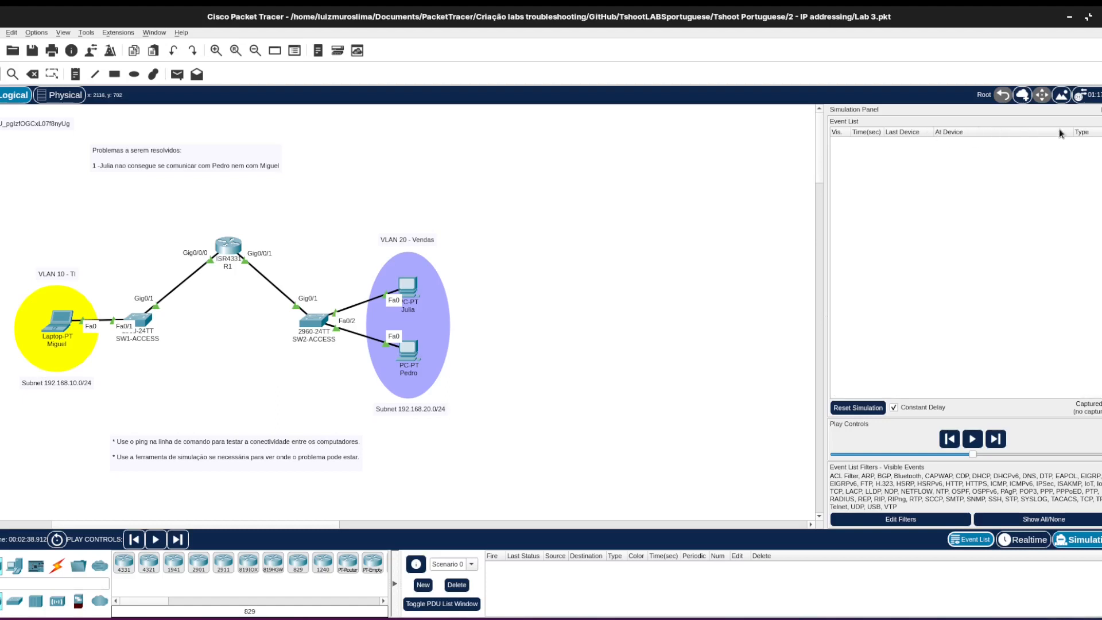
left_click_drag(1067, 132, 999, 126)
Open the command prompt on the upper PC in VLAN 20.
mouse_move(402, 618)
left_click(512, 545)
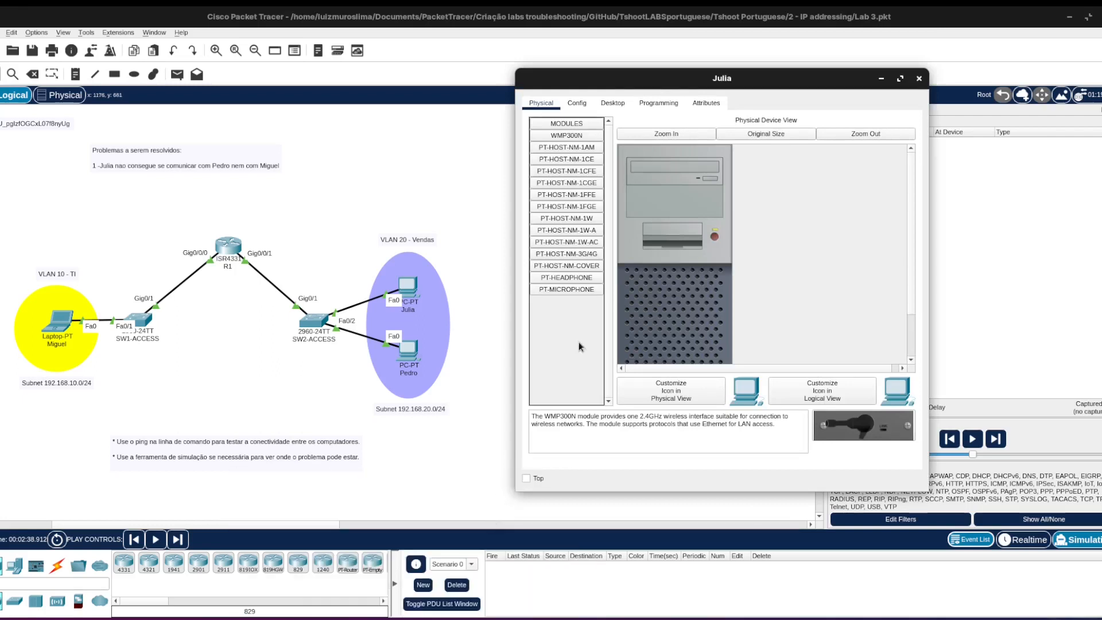
left_click(623, 106)
left_click(783, 159)
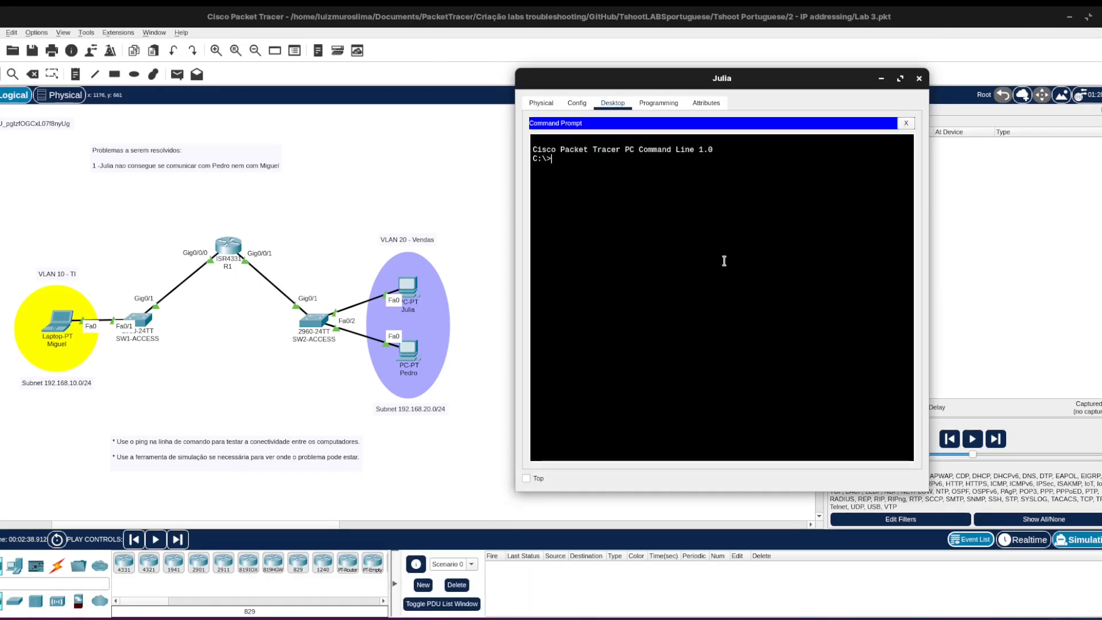
Look up the lower VLAN 20 PC's IP address and ping it at 192.168.20.2 from the upper PC.
type("ping 192.")
key("BackSpace")
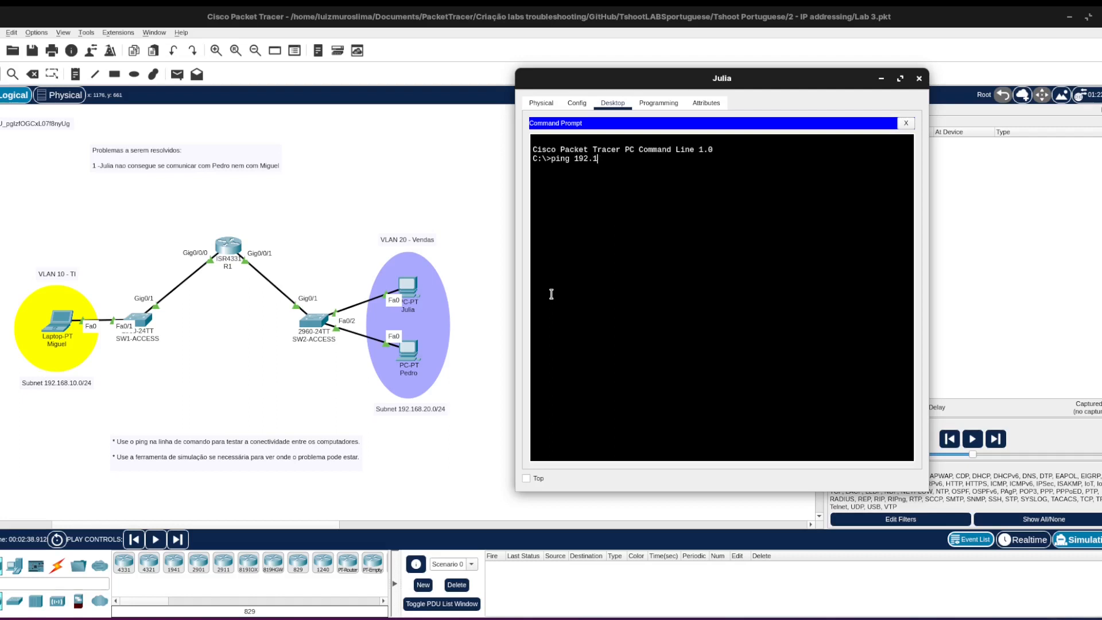
type("168.20")
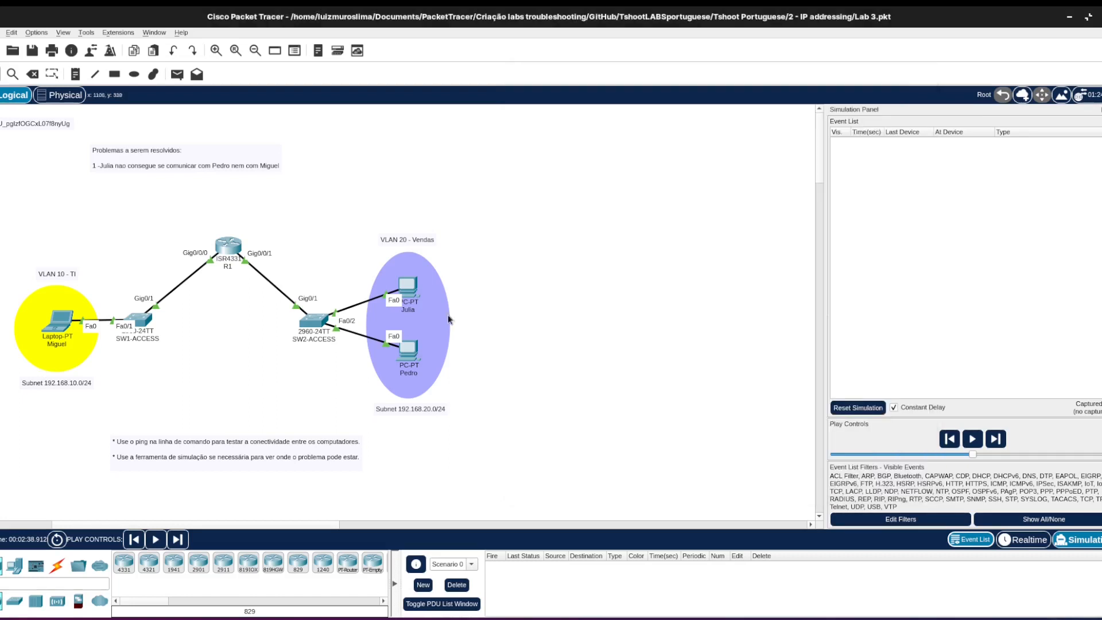
left_click(468, 300)
mouse_move(403, 360)
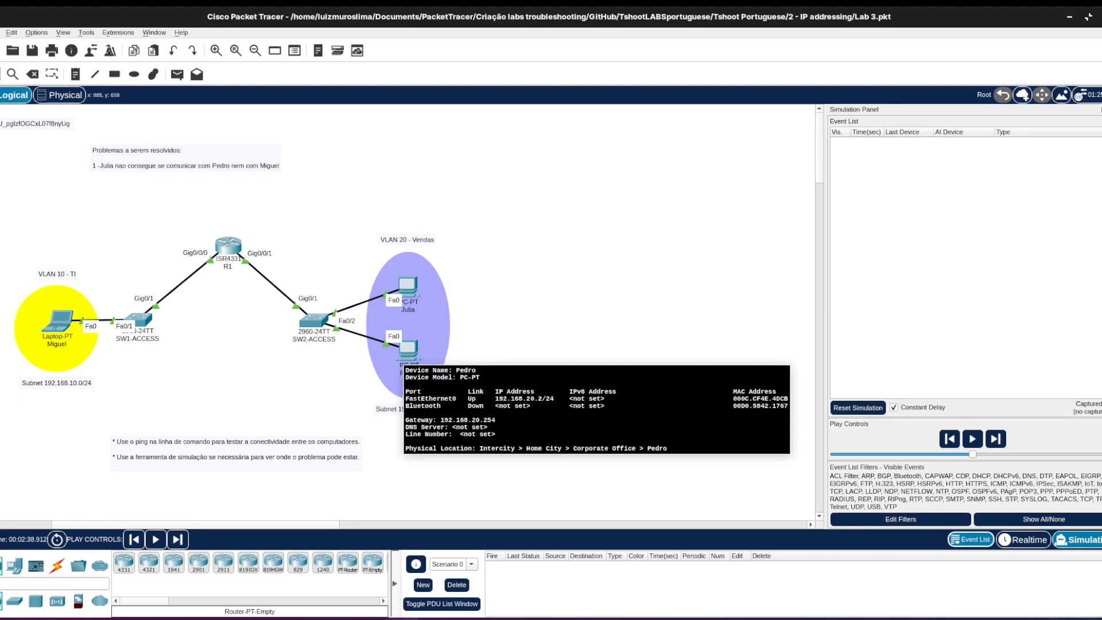
mouse_move(400, 617)
left_click(509, 542)
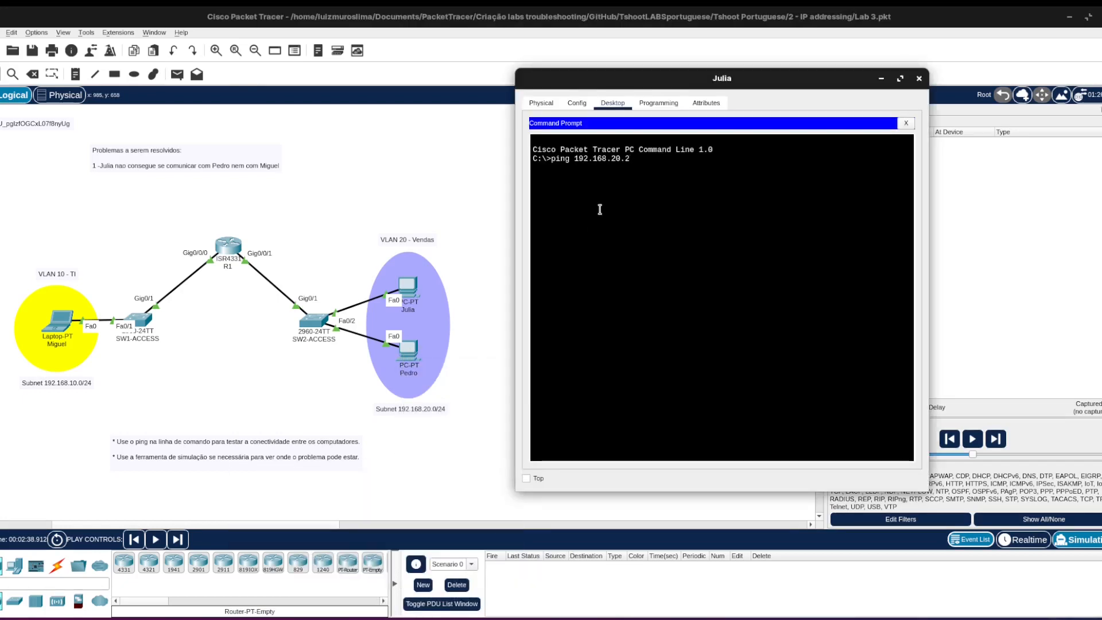
type(".2")
key("Return")
Advance the simulation by two events to trace the ARP packet's path, and return to realtime mode.
left_click(631, 8)
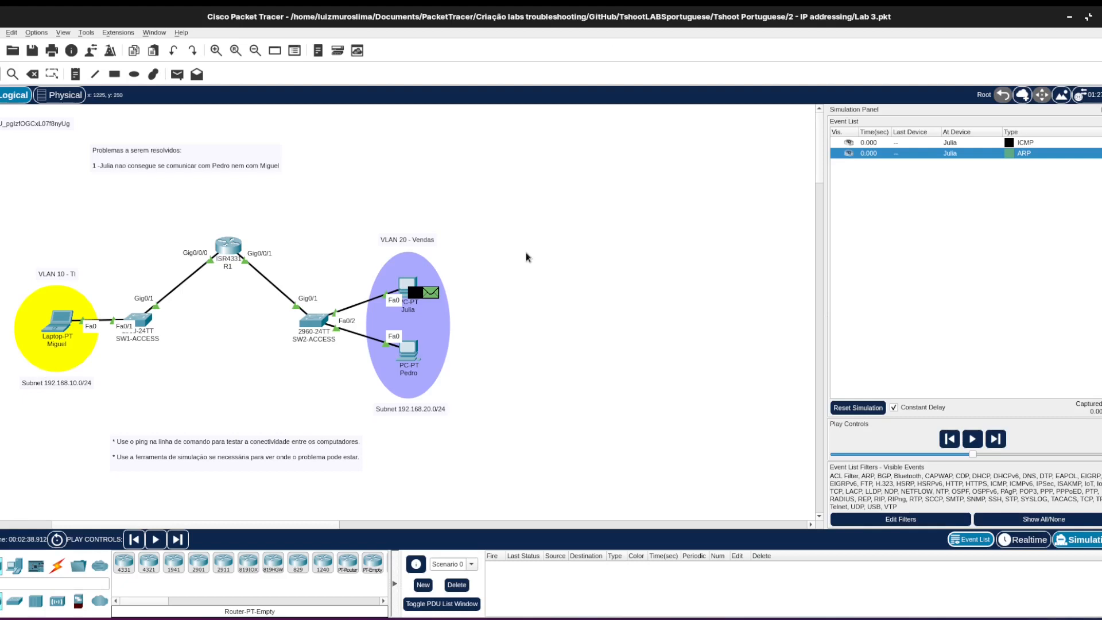
left_click(994, 439)
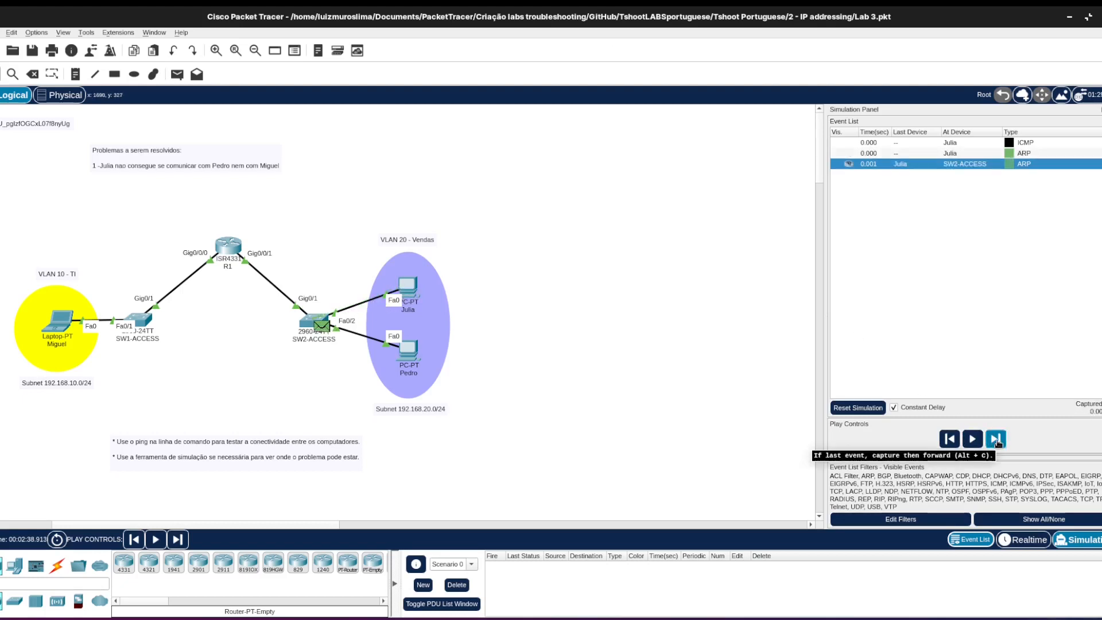
left_click(995, 440)
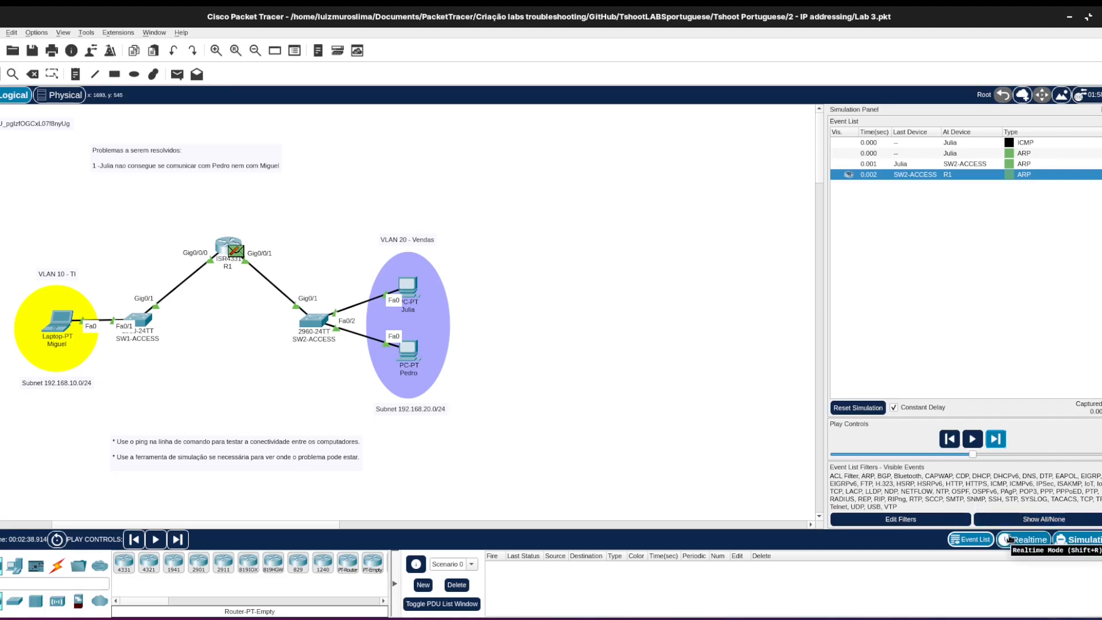
left_click(1008, 538)
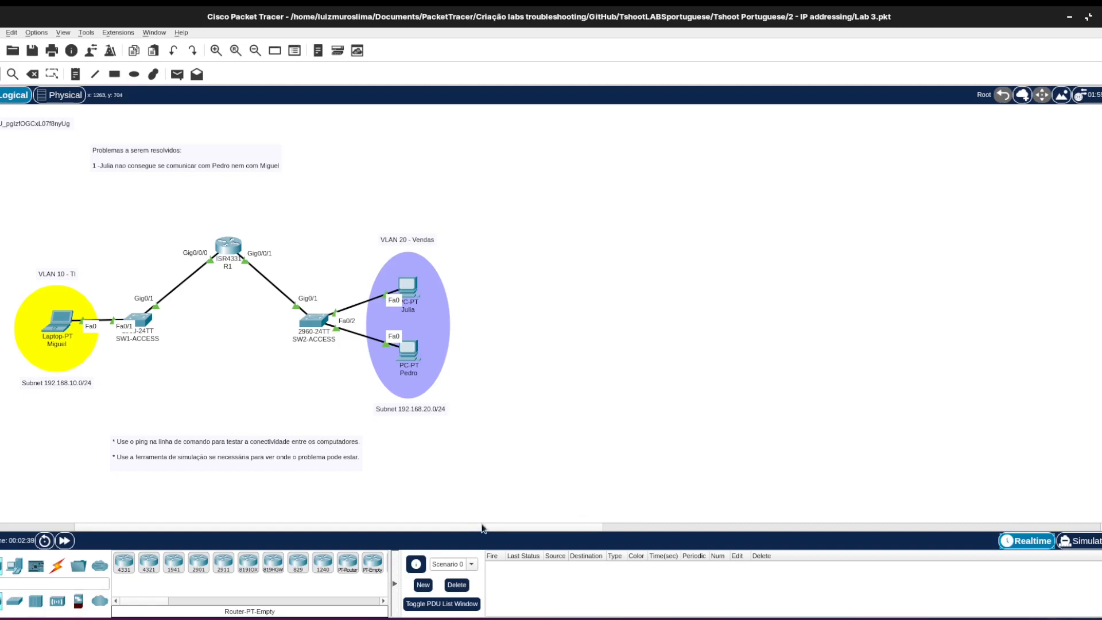
Open the command-line interface of switch SW2-ACCESS and bring up its prompt.
left_click_drag(487, 529, 390, 530)
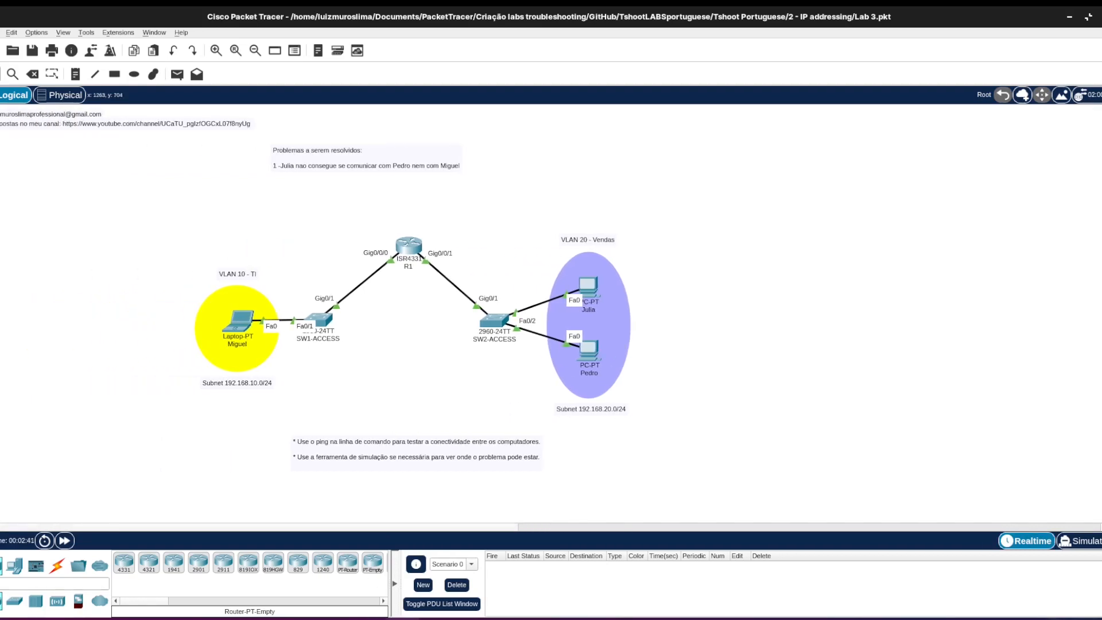
mouse_move(402, 619)
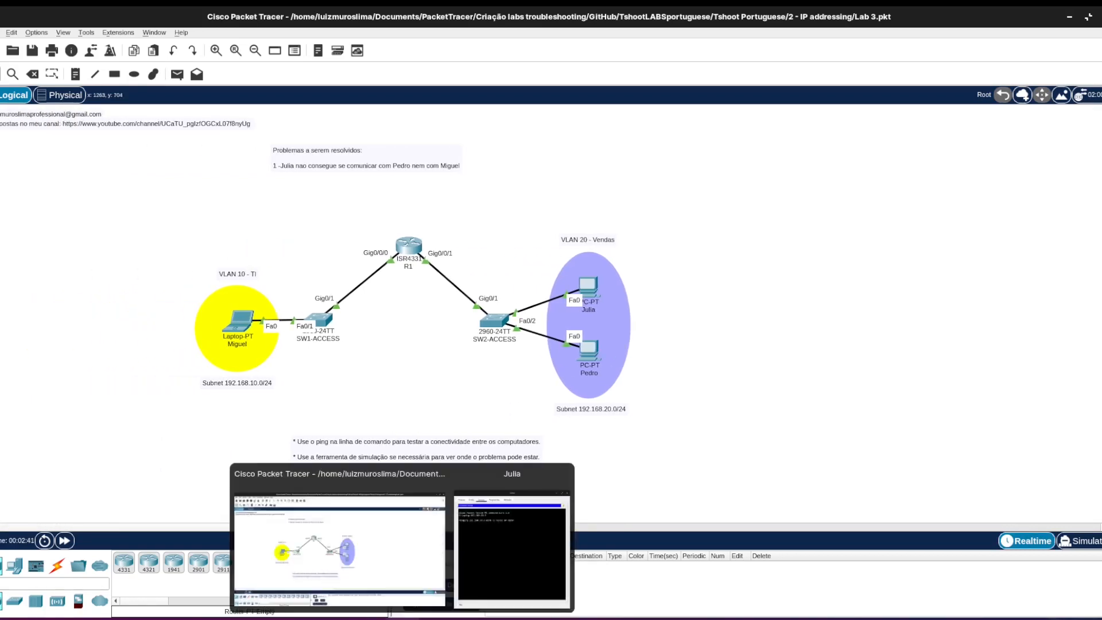
left_click(501, 316)
left_click_drag(488, 140, 774, 67)
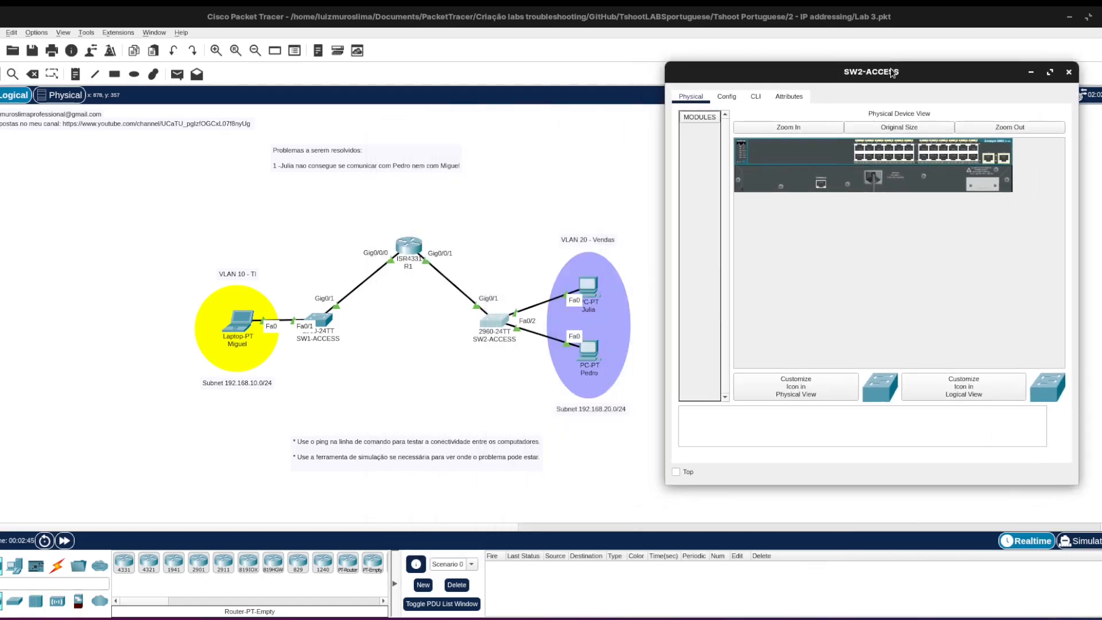
left_click(756, 95)
key("Return")
key("Return")
key("Return")
key("Return")
key("Return")
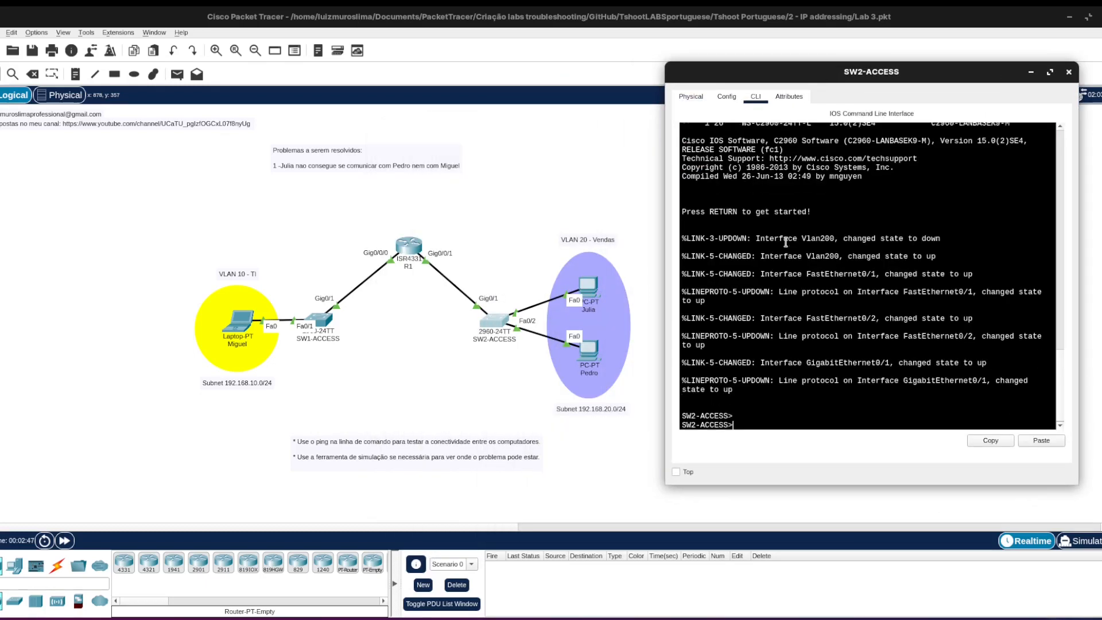
Enter privileged mode on SW2-ACCESS and run show vlan br to examine the ports assigned to VLAN 20.
type("en")
key("Return")
type("show vlan br")
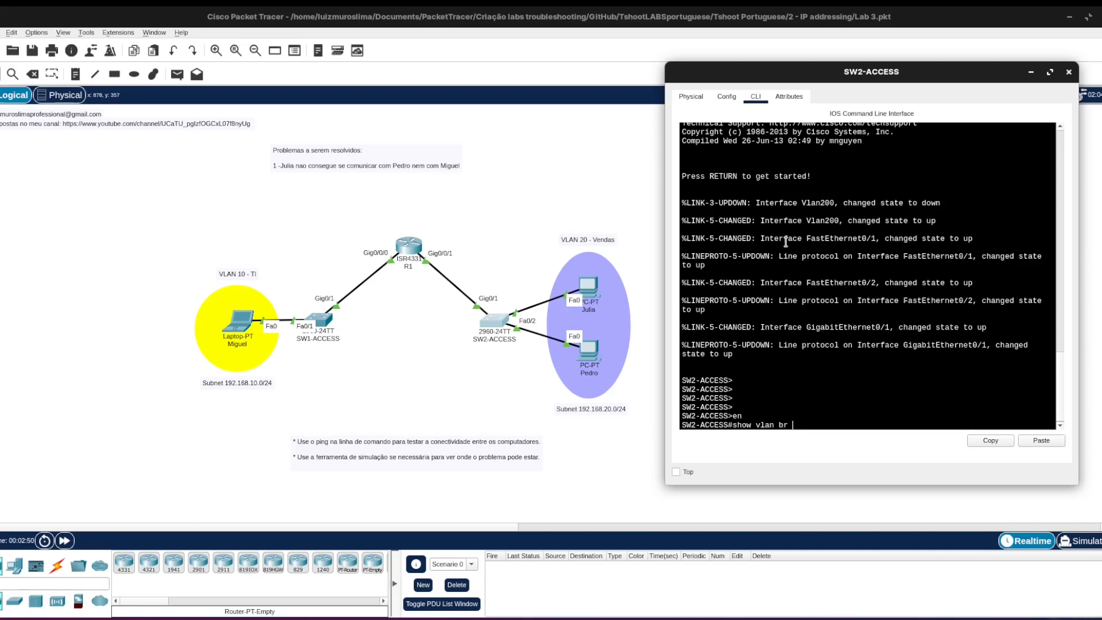
key("Return")
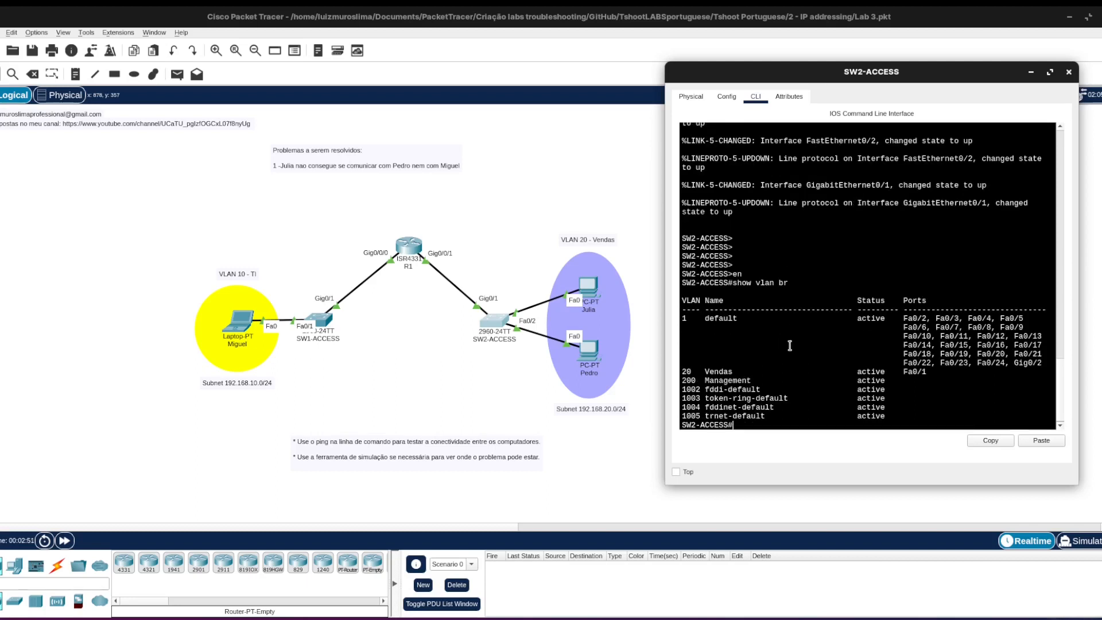
triple_click(707, 371)
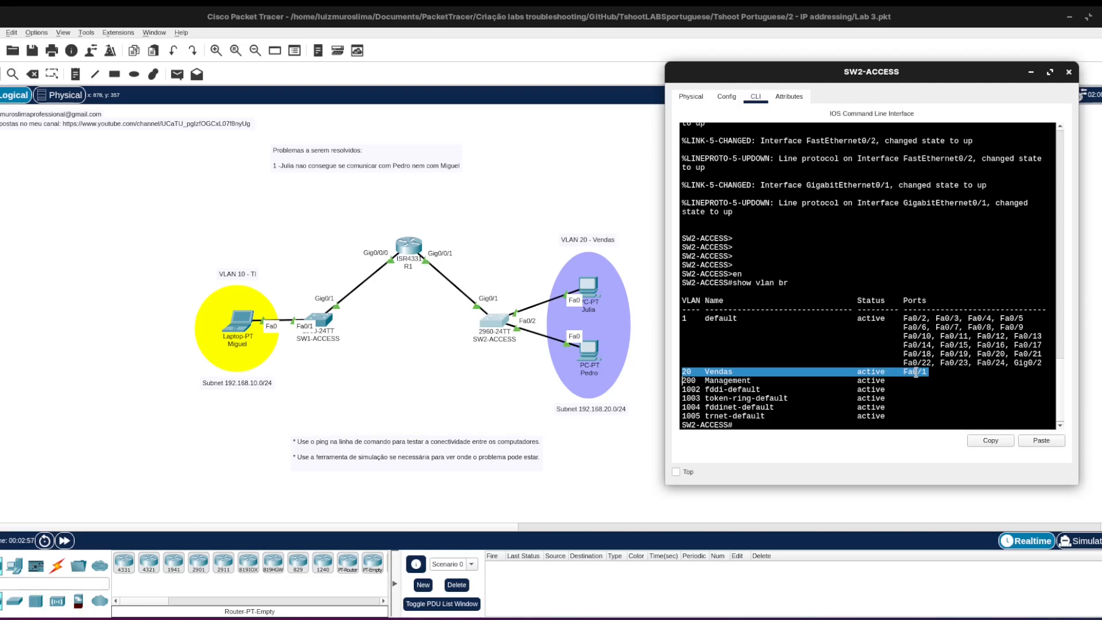
left_click(753, 425)
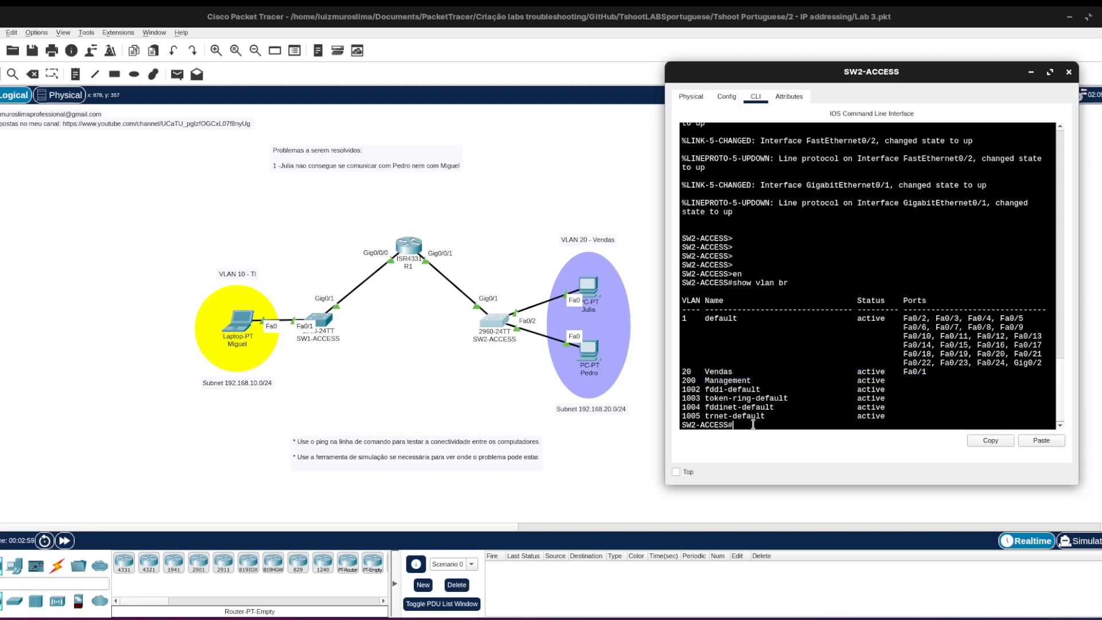
Run show int tr on SW2-ACCESS and examine the VLANs allowed on the Gig0/1 trunk.
key("Return")
key("Return")
type("show int")
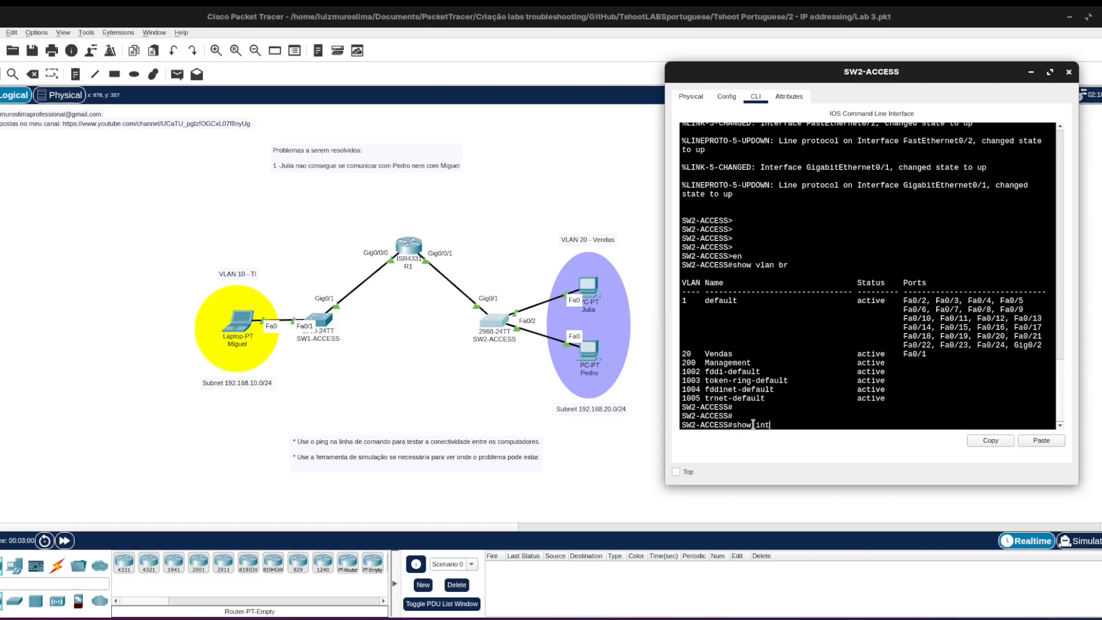
type(" tr")
key("Return")
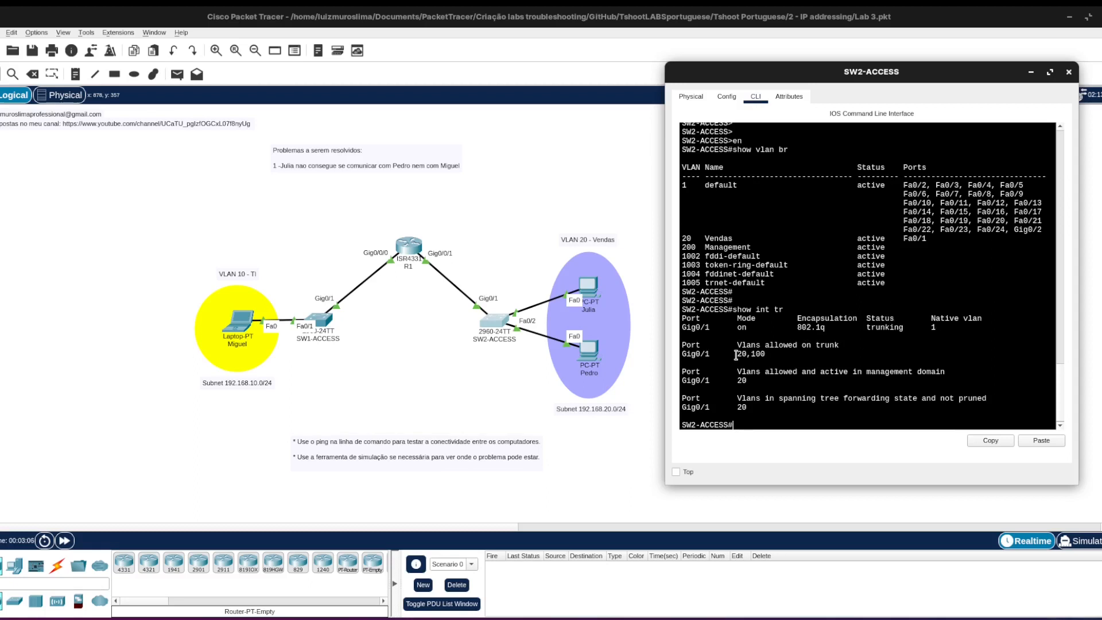
left_click_drag(736, 355, 766, 355)
left_click(813, 422)
Enter global configuration mode on SW2-ACCESS and open the configuration of interface fa0/2.
key("Return")
key("Return")
type("confi")
key("Tab")
type("ter")
key("Return")
type("int ga")
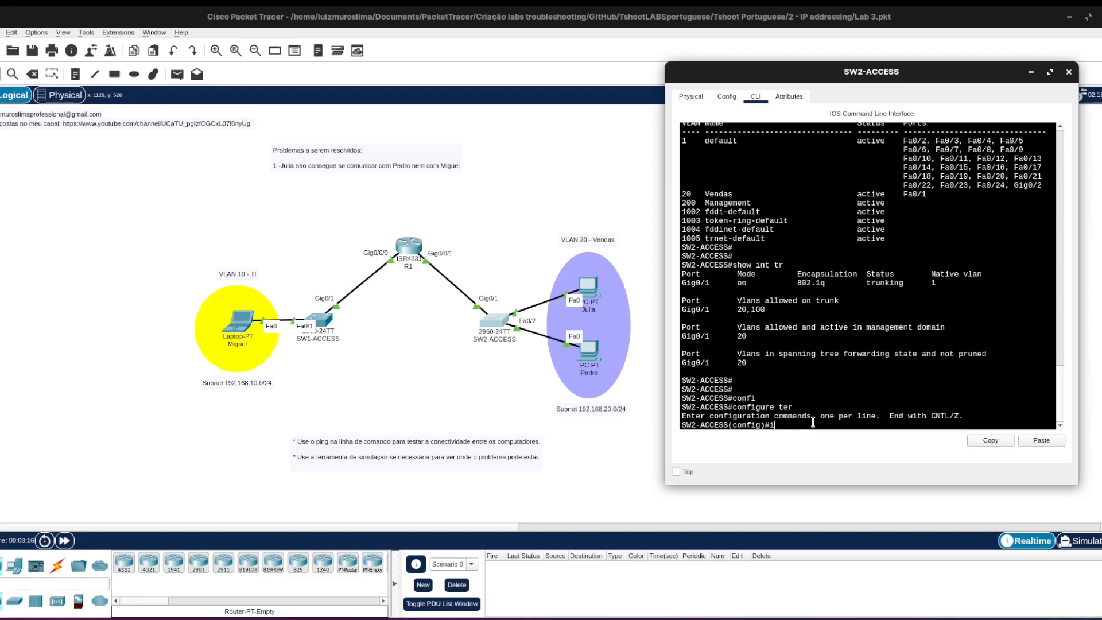
key("BackSpace")
key("BackSpace")
type("fa0/2")
key("Return")
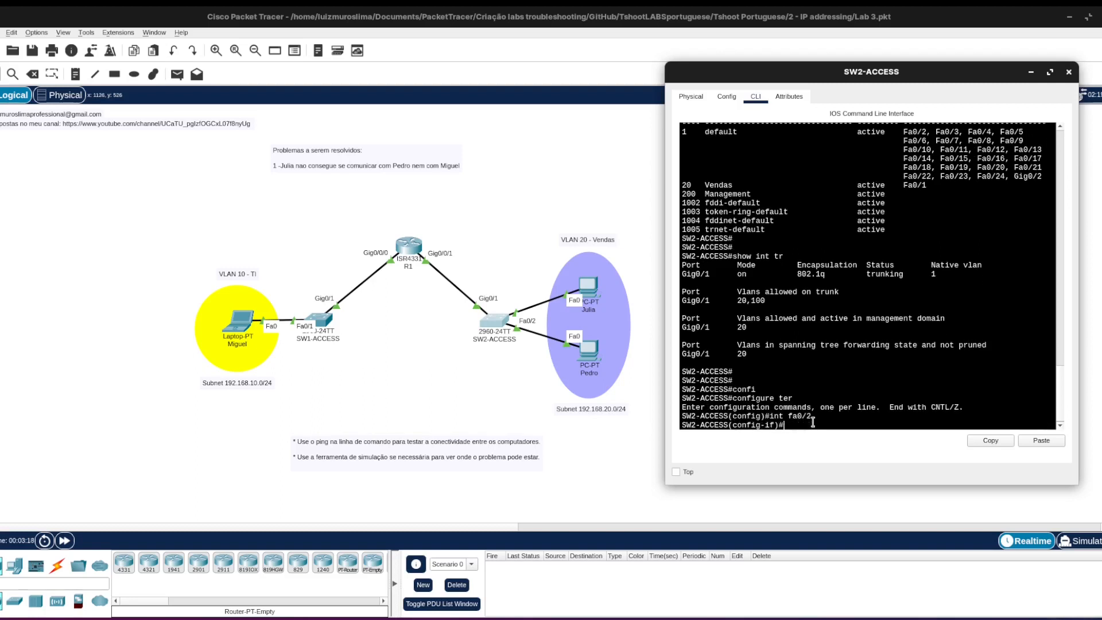
Assign interface fa0/2 to access VLAN 20.
type("sw")
key("Tab")
type("ac")
key("Tab")
type("vla")
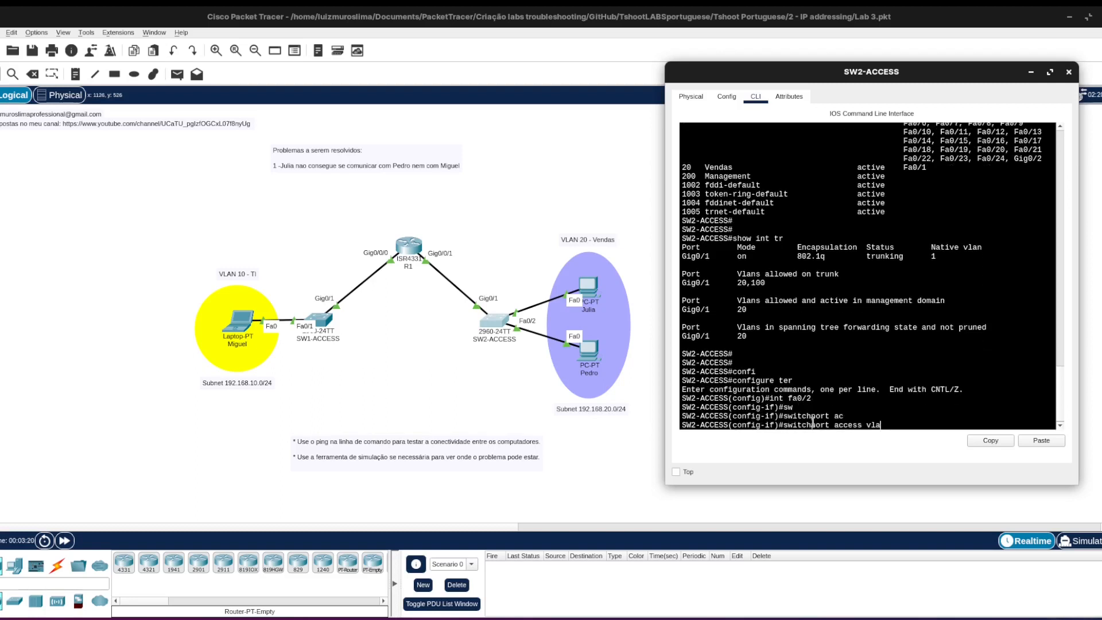
type(" 20")
key("Return")
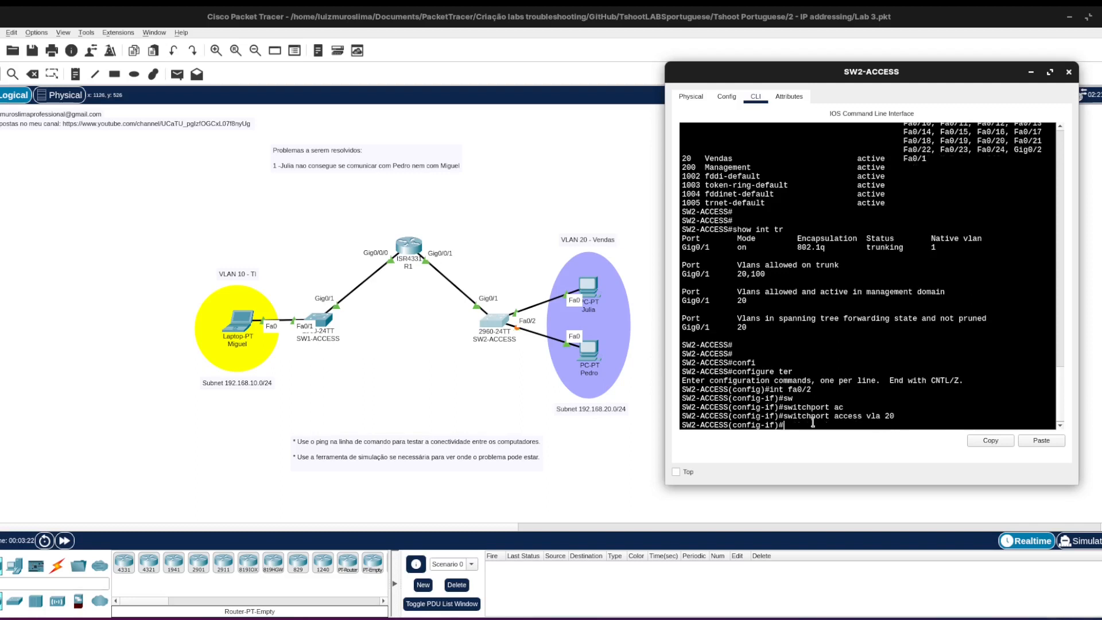
Repeat the ping to 192.168.20.2 from the upper VLAN 20 PC's command prompt.
left_click(264, 402)
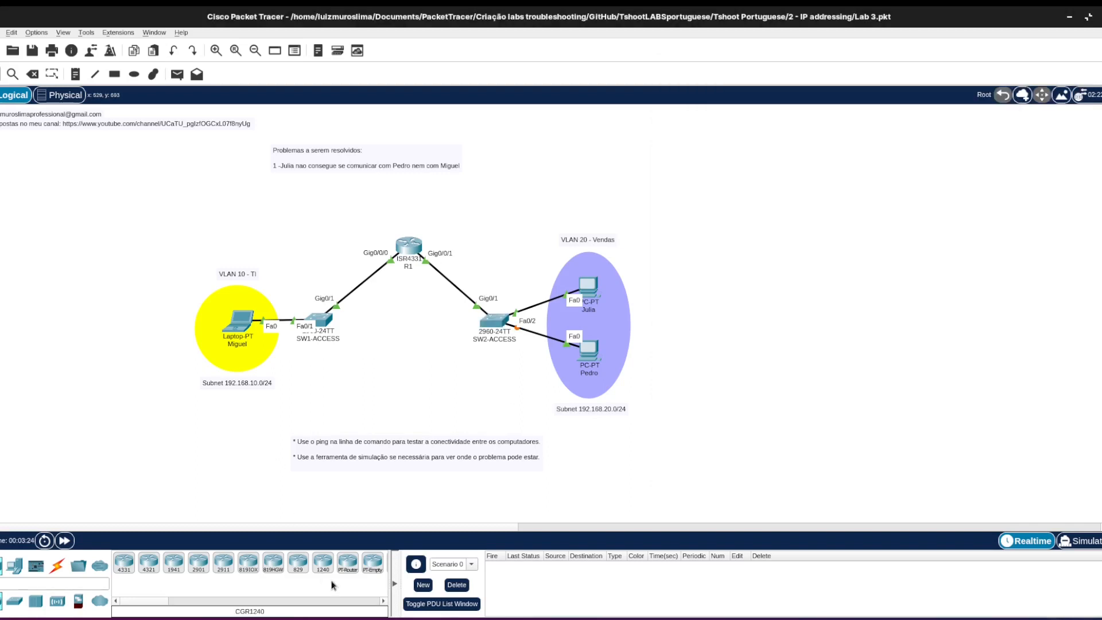
mouse_move(403, 618)
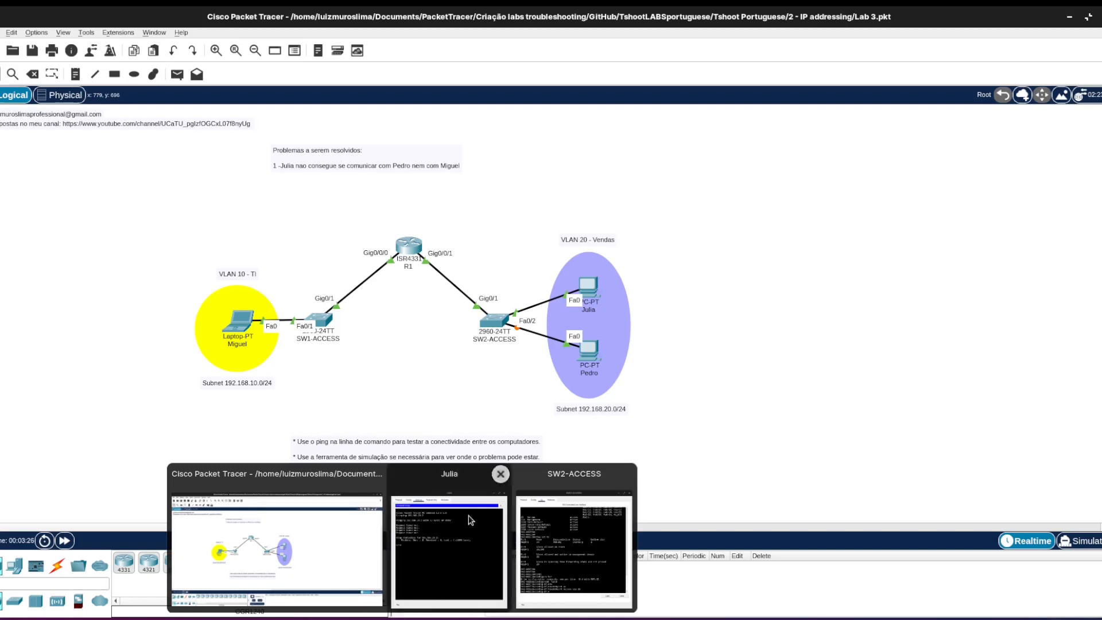
left_click(450, 545)
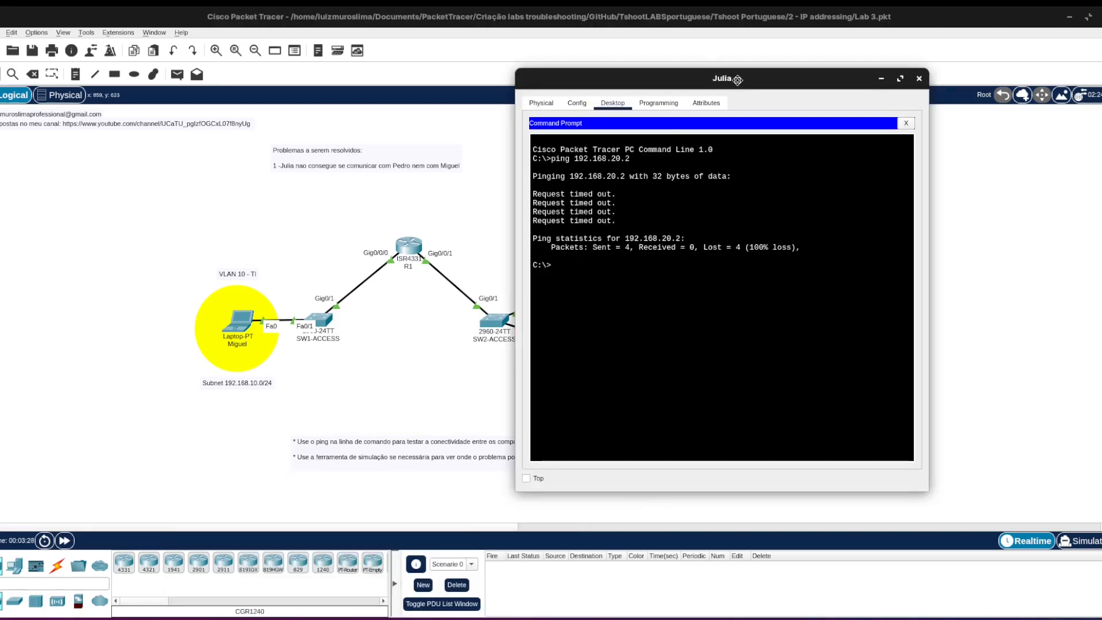
left_click_drag(725, 86, 893, 77)
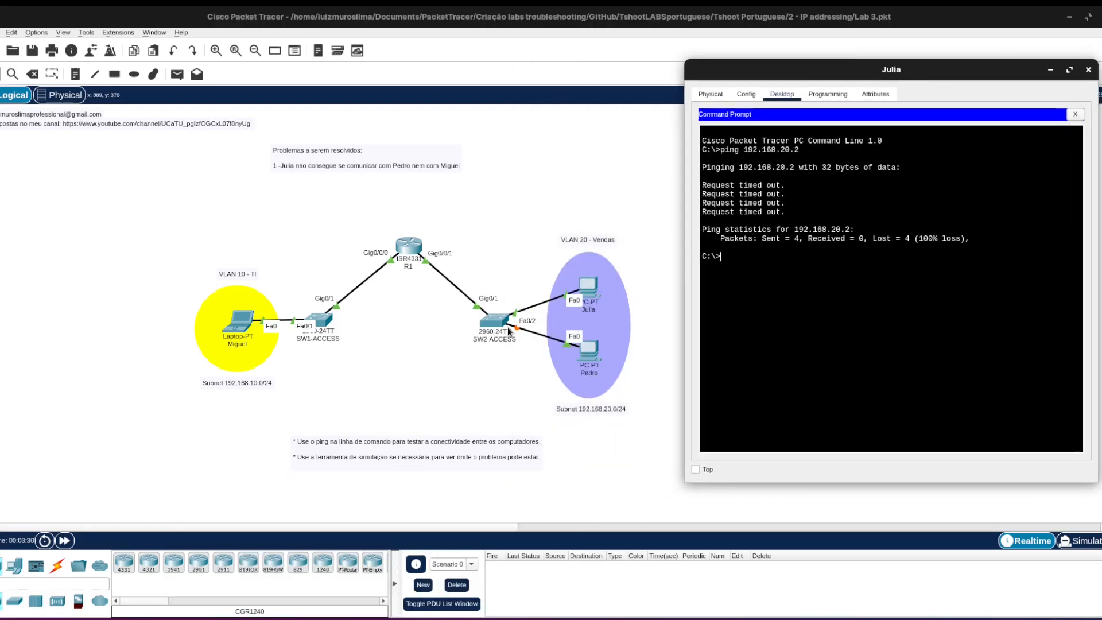
left_click(730, 279)
key("Up")
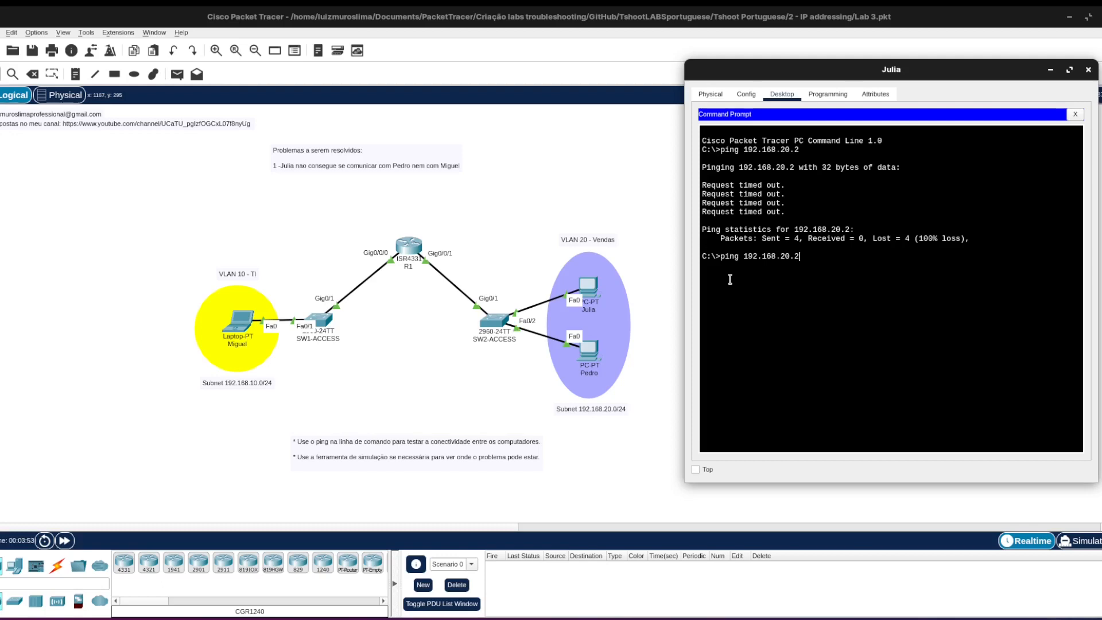
key("Return")
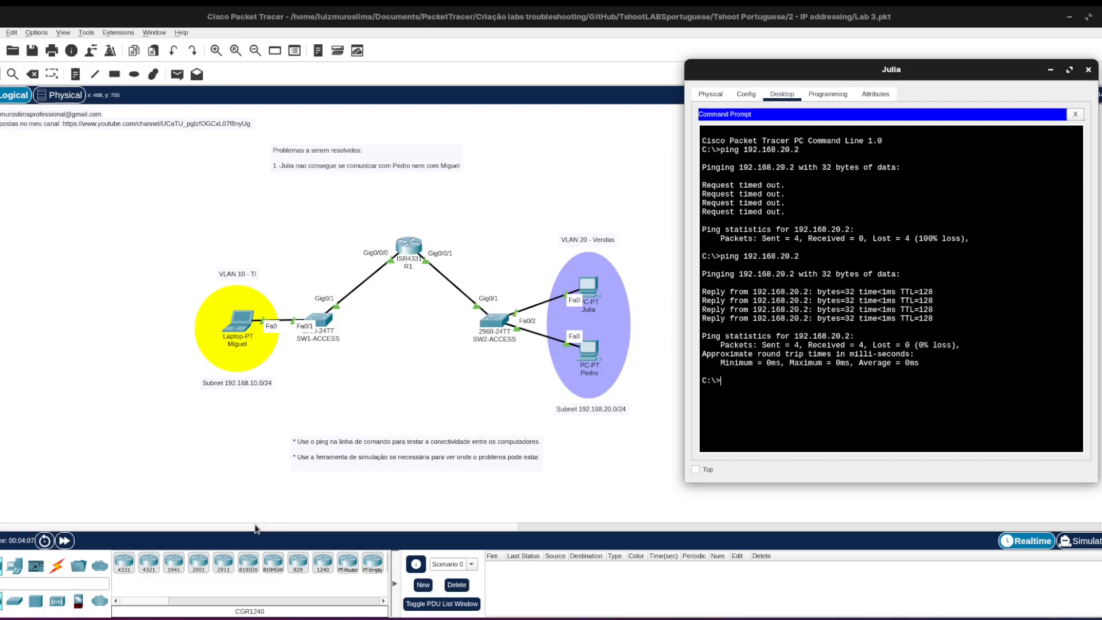
Prepare a ping to 192.168.10.1 at the upper VLAN 20 PC's command prompt without running it.
key("Up")
key("BackSpace")
key("BackSpace")
key("BackSpace")
key("BackSpace")
type("10.")
Switch to simulation mode and run the prepared ping to 192.168.10.1 from the upper VLAN 20 PC.
left_click(294, 205)
mouse_move(236, 328)
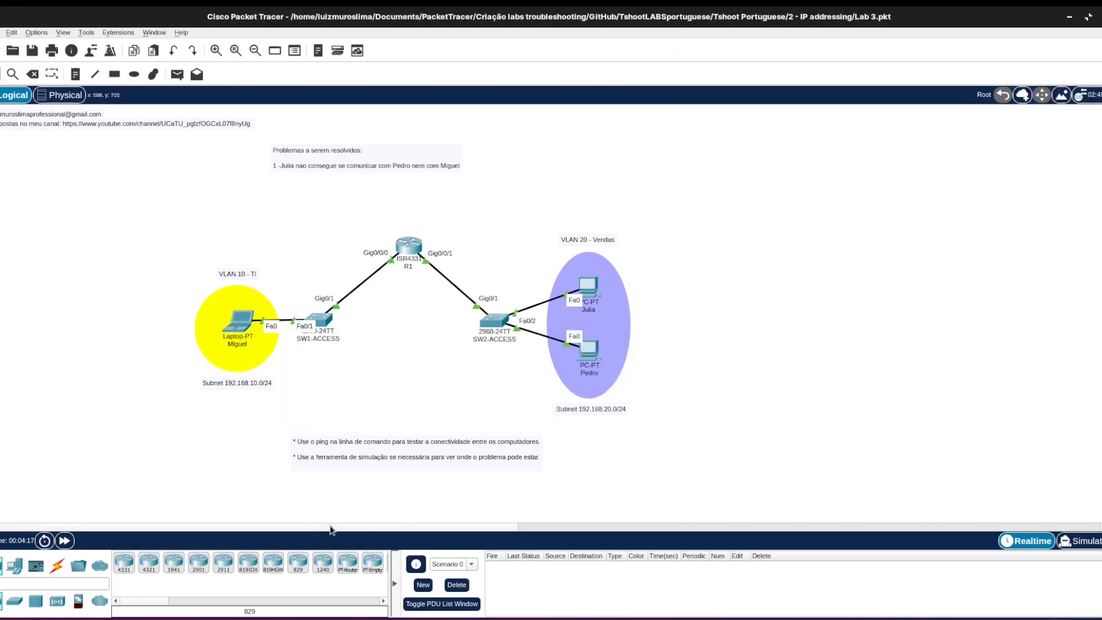
left_click_drag(329, 524, 413, 524)
key("alt+Tab")
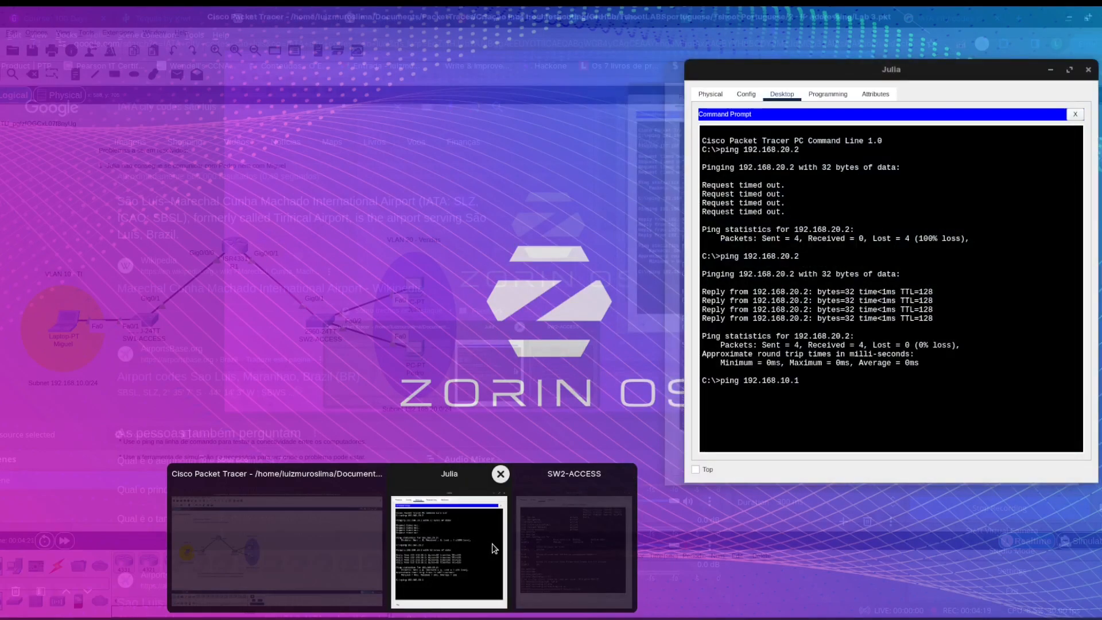
left_click(471, 553)
left_click(1084, 540)
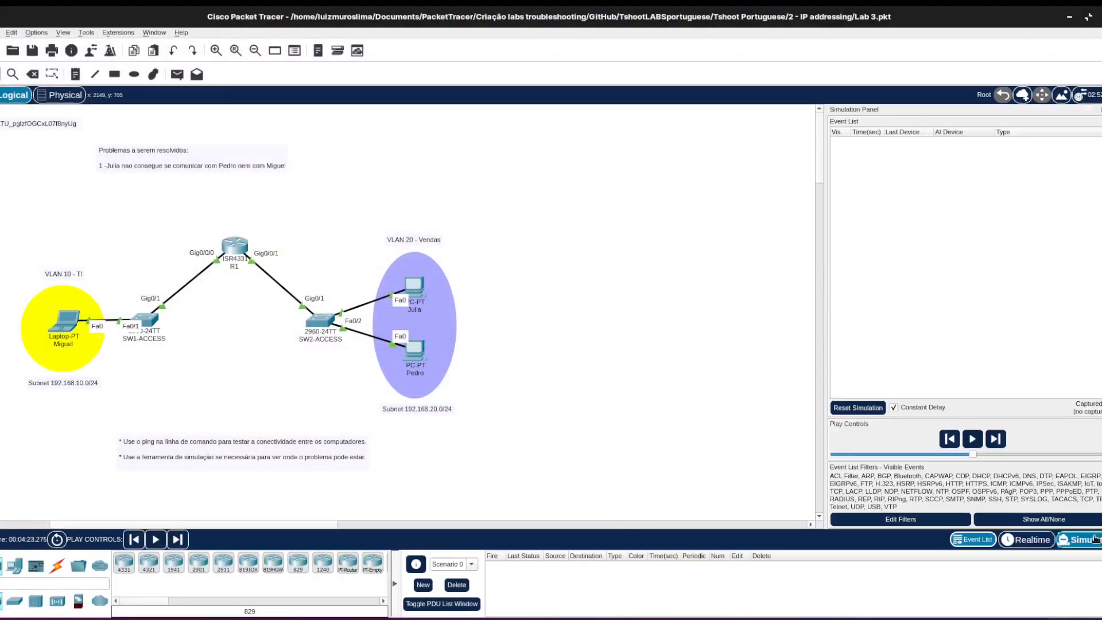
mouse_move(403, 619)
left_click(420, 535)
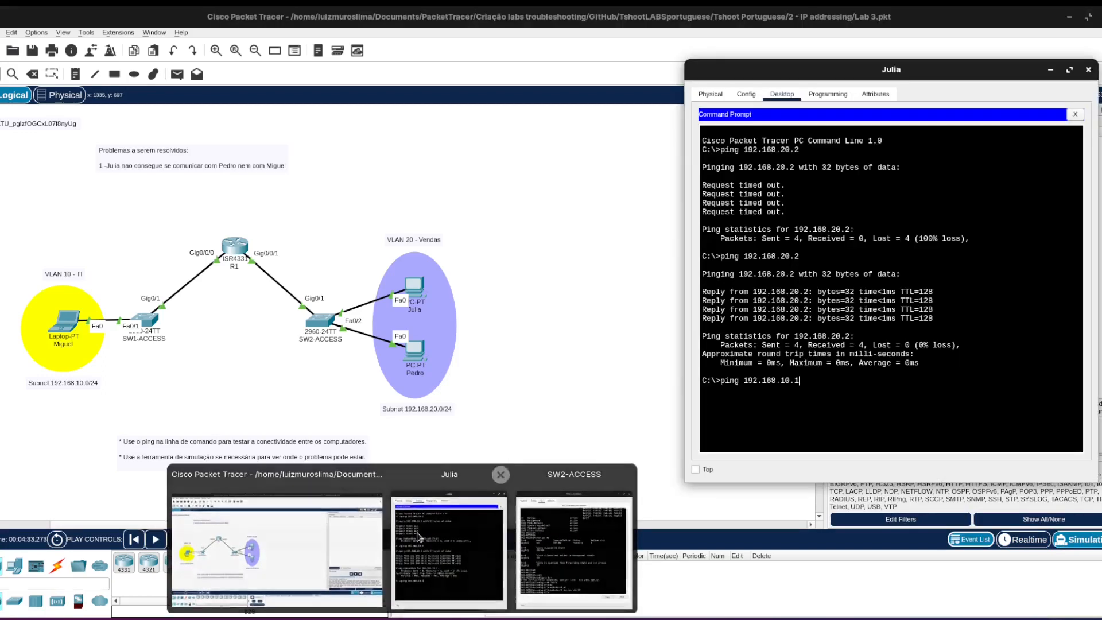
left_click_drag(933, 76, 667, 91)
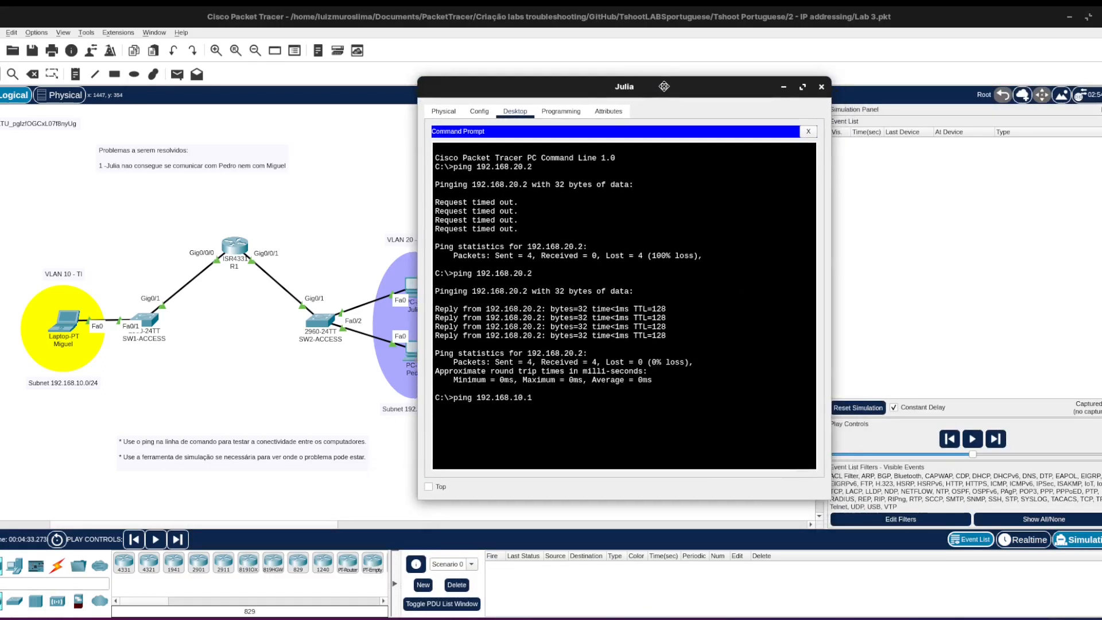
key("Return")
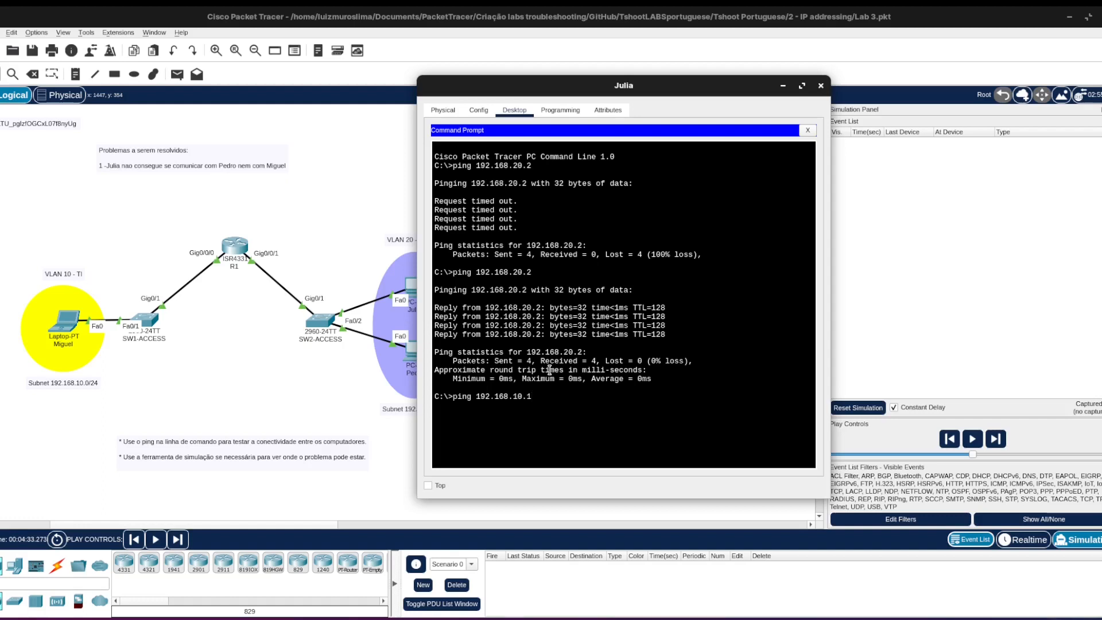
Step the simulation forward to follow the ping's ARP request through SW2-ACCESS, and return to realtime mode.
left_click(731, 8)
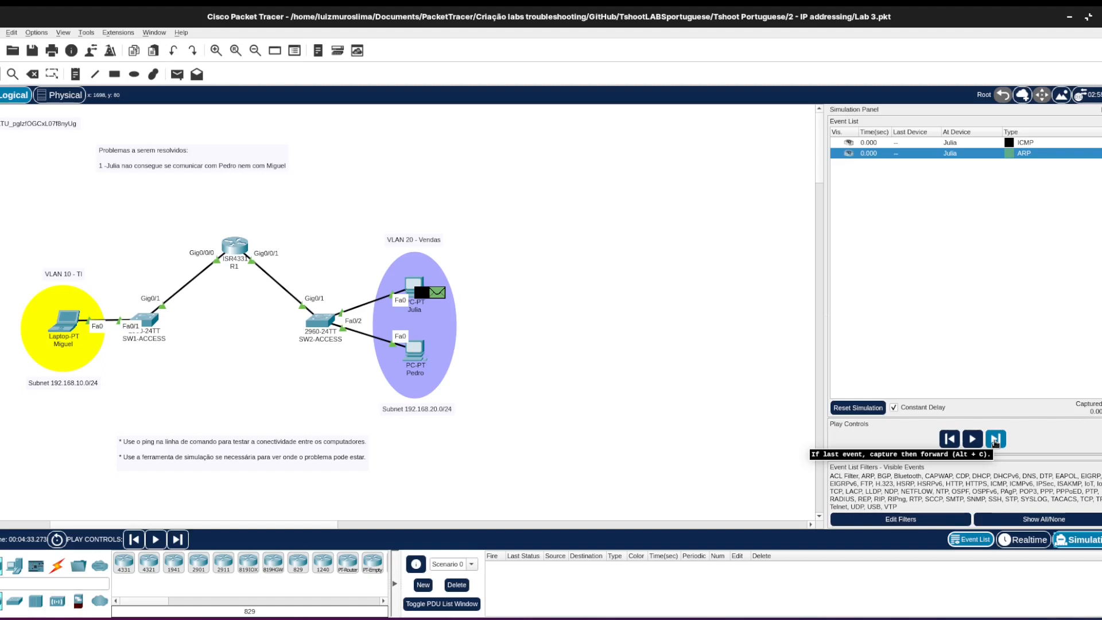
left_click(995, 440)
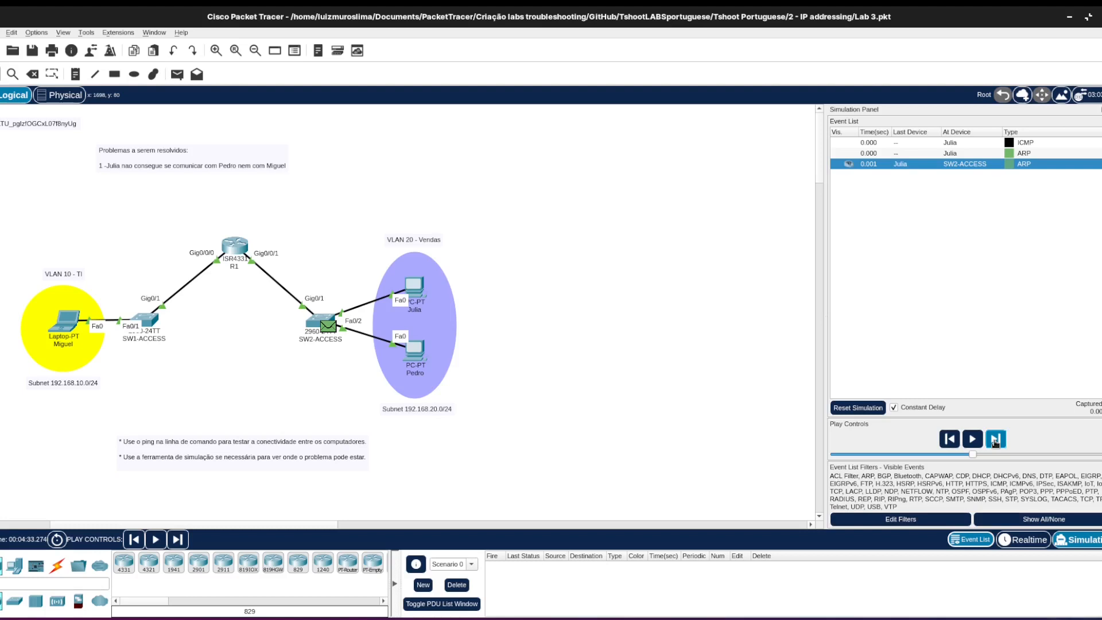
left_click(995, 439)
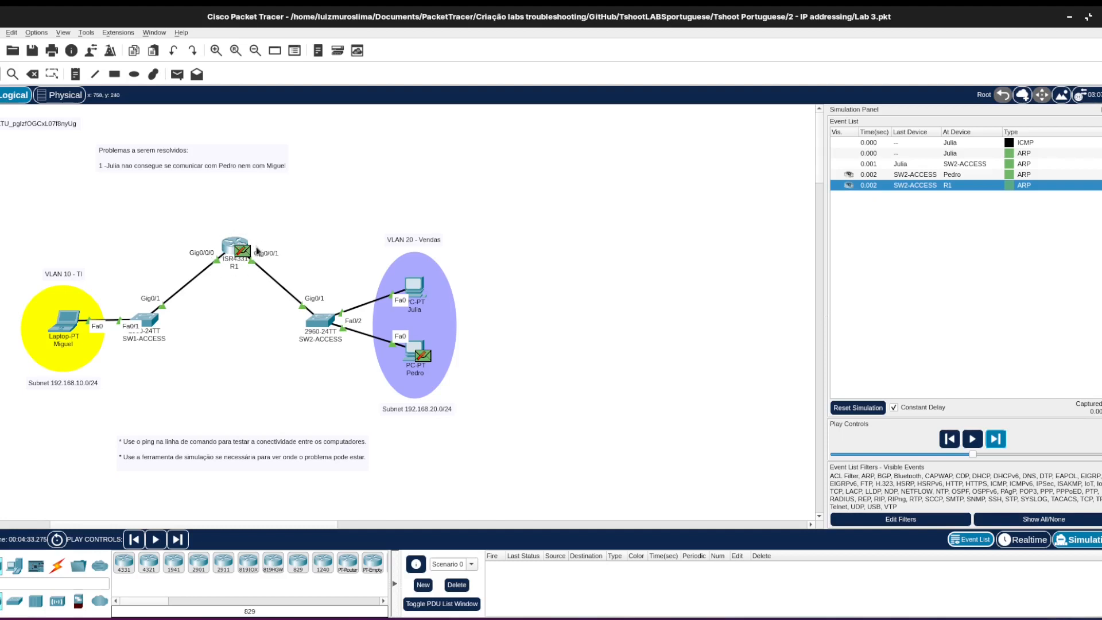
left_click(997, 440)
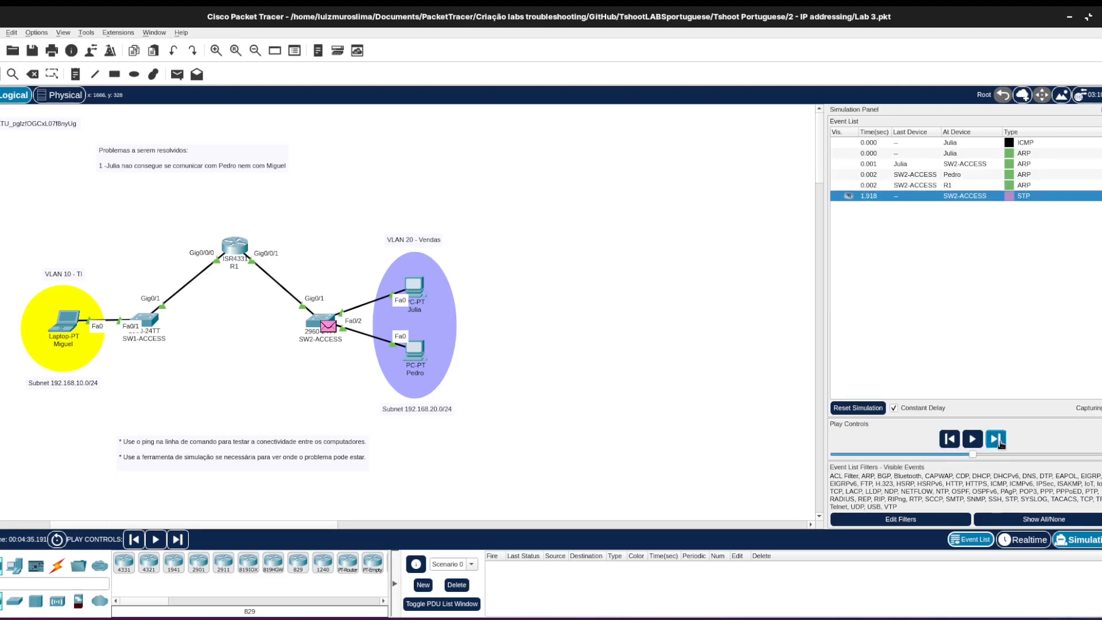
left_click(1024, 539)
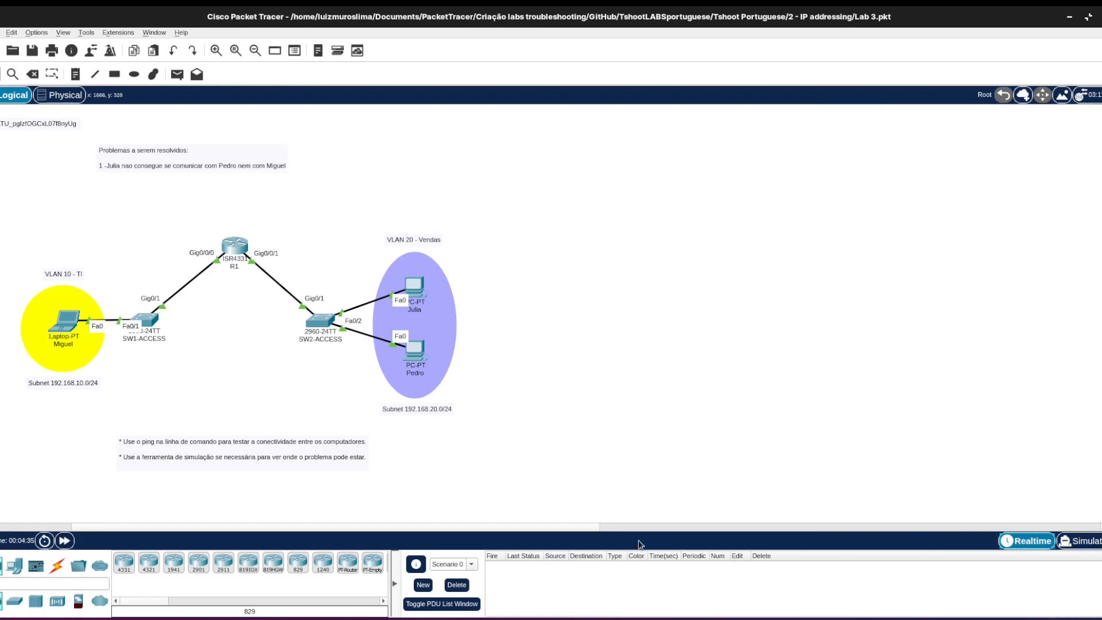
Examine the GigabitEthernet0/0/1.20 entry in R1's show ip int br output.
left_click_drag(510, 527, 428, 541)
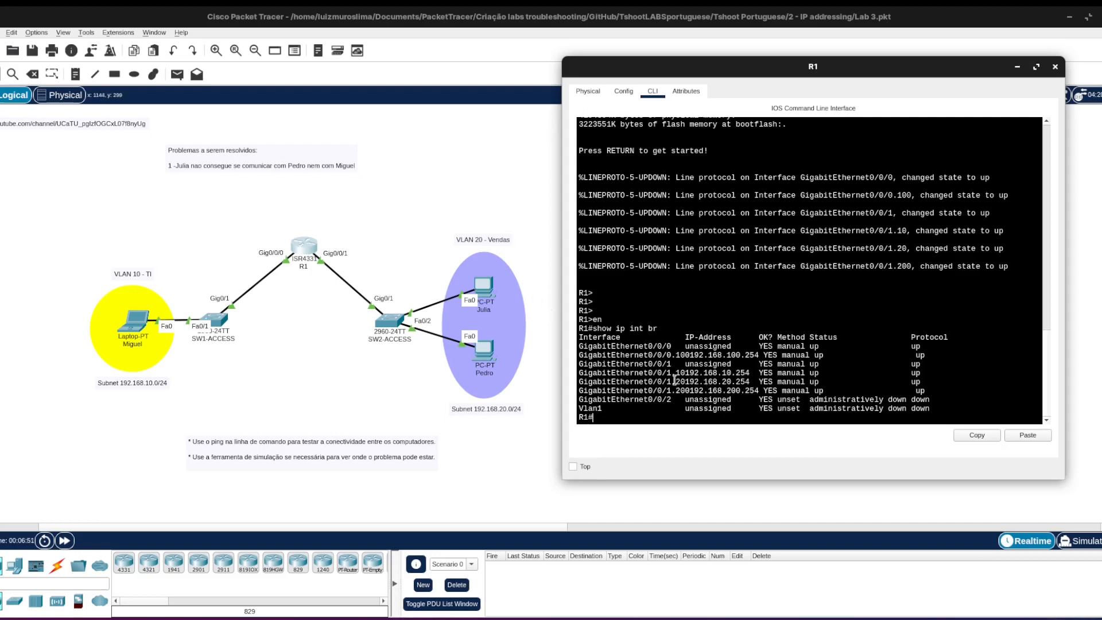
left_click_drag(668, 383, 648, 382)
left_click_drag(676, 382, 686, 382)
left_click(662, 417)
key("Return")
key("Return")
key("Return")
key("Return")
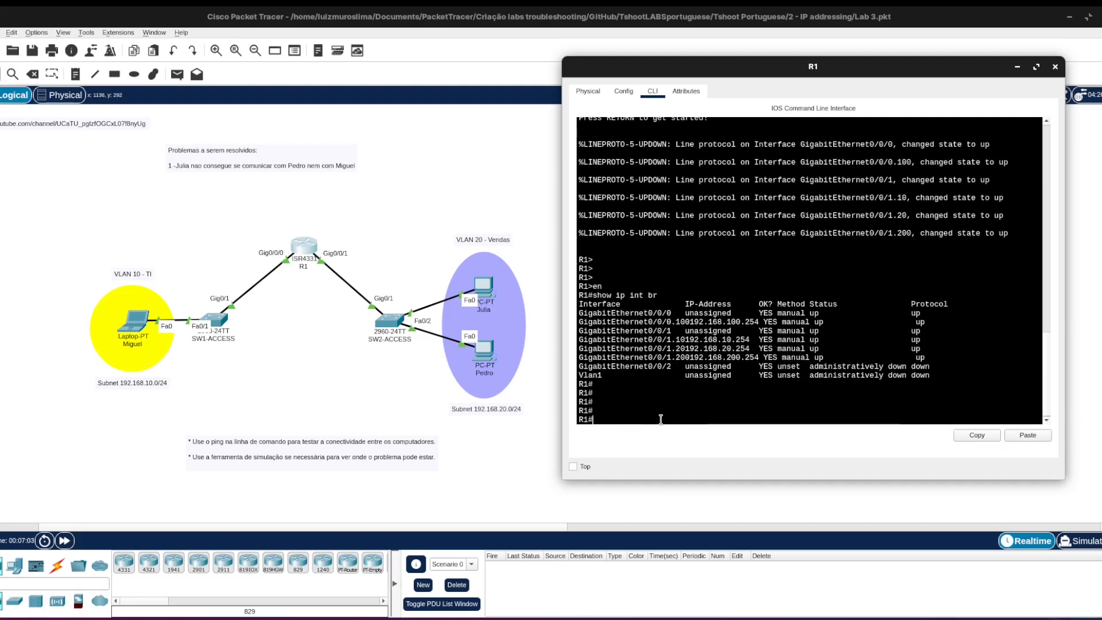
Run show int gi0/0/1.20 on R1 and examine the subinterface's 802.1Q encapsulation and VLAN ID.
type("show int gi0/0/0")
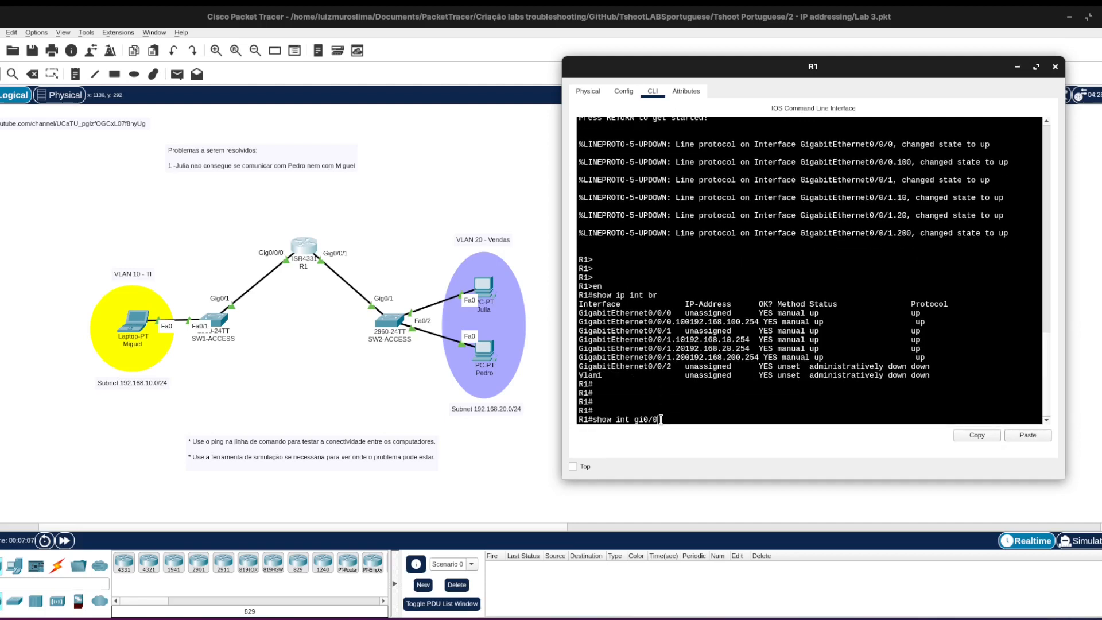
type(".")
type("1.2")
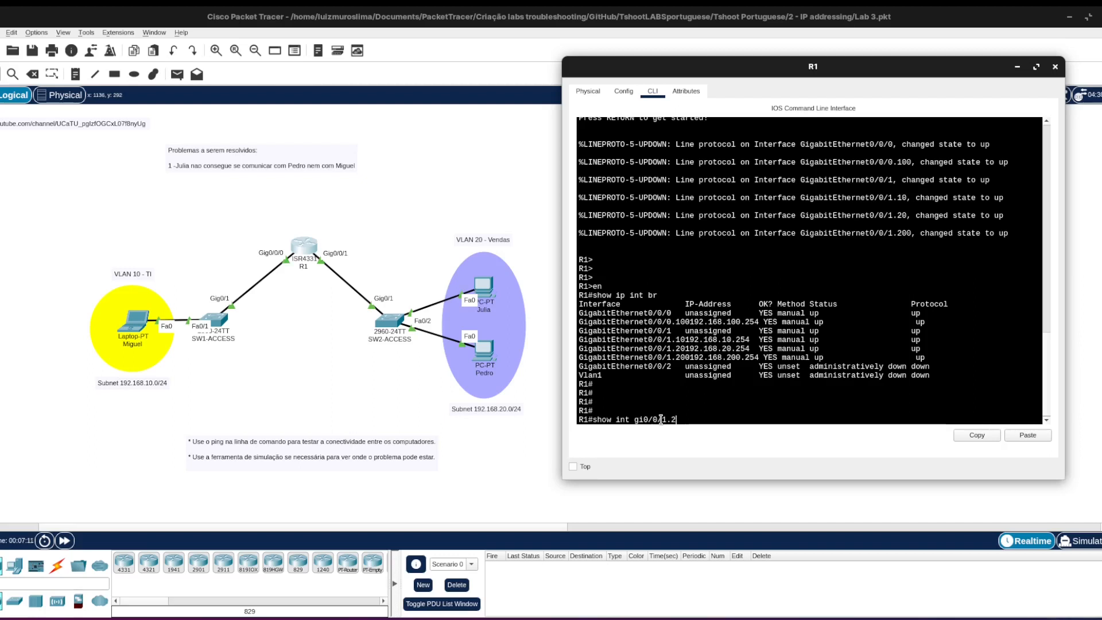
type("0")
key("Return")
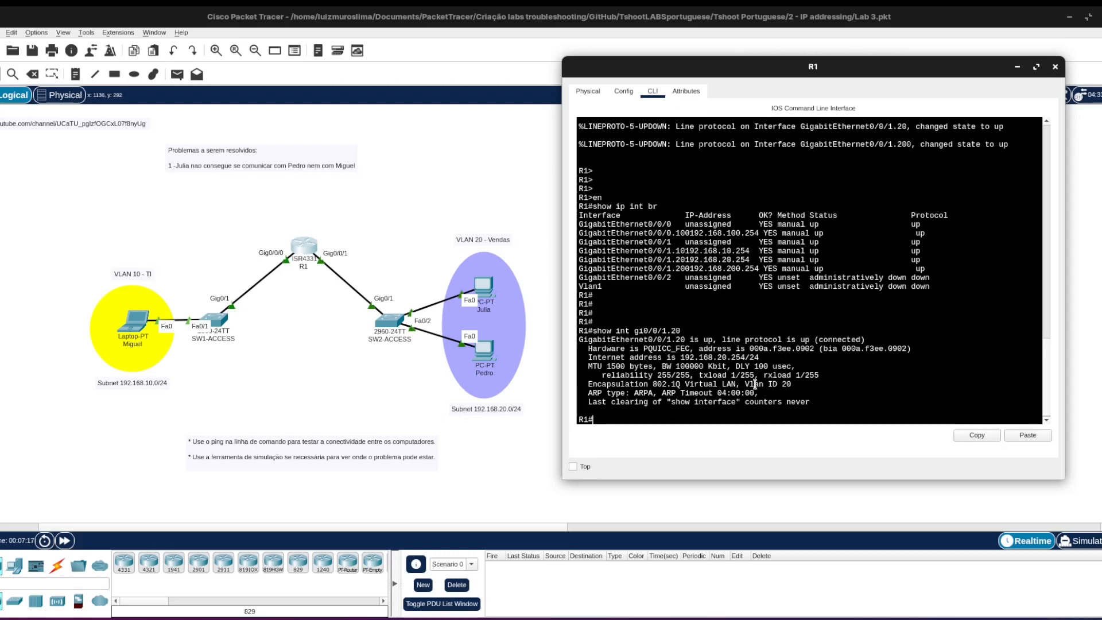
left_click_drag(745, 385, 792, 385)
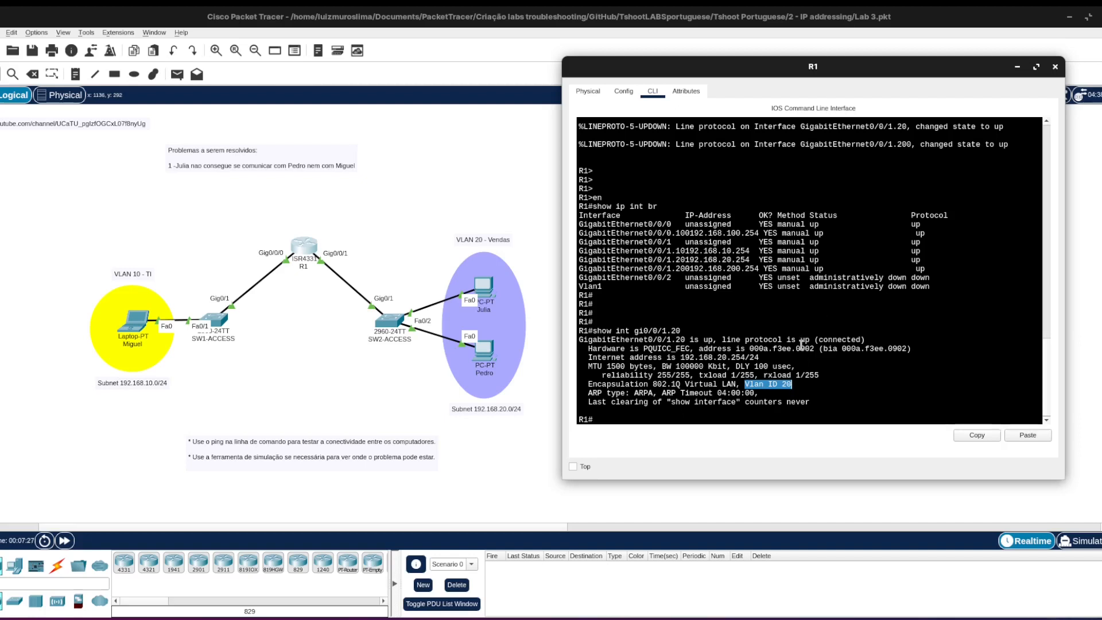
left_click(525, 458)
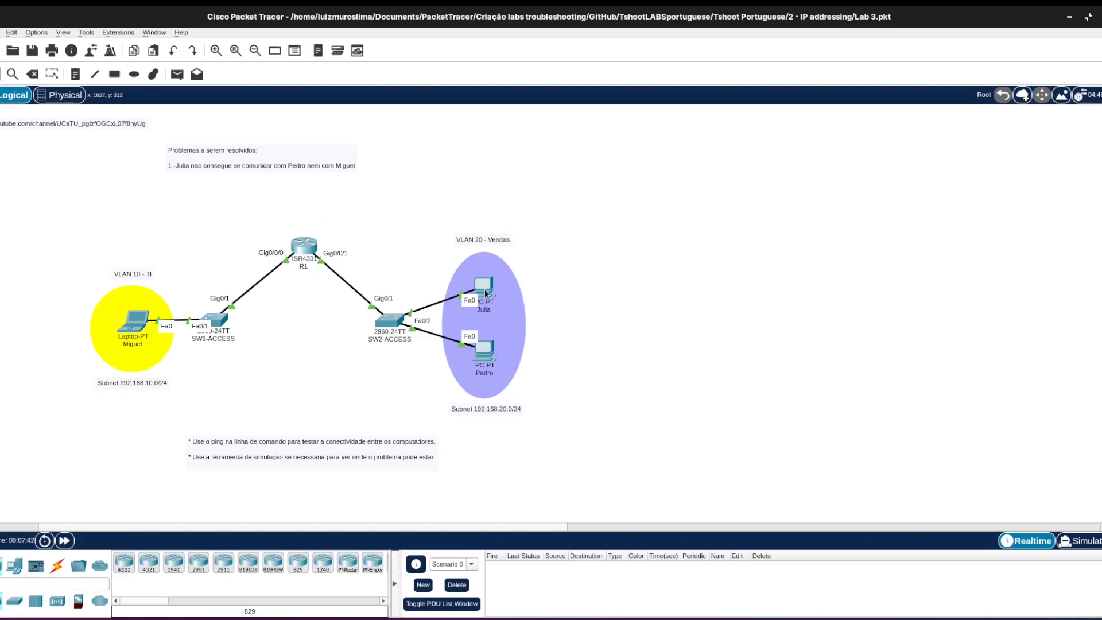
Repeat the ping to 192.168.10.1 from the upper VLAN 20 PC with the network in simulation mode.
mouse_move(486, 293)
left_click_drag(402, 524, 403, 524)
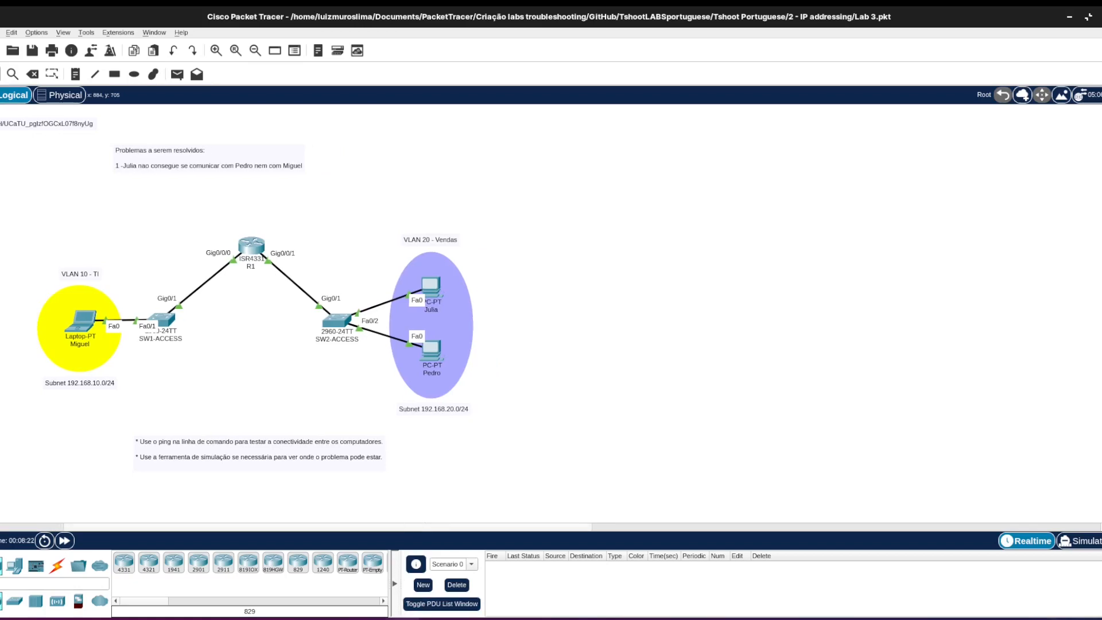
key("alt+Tab")
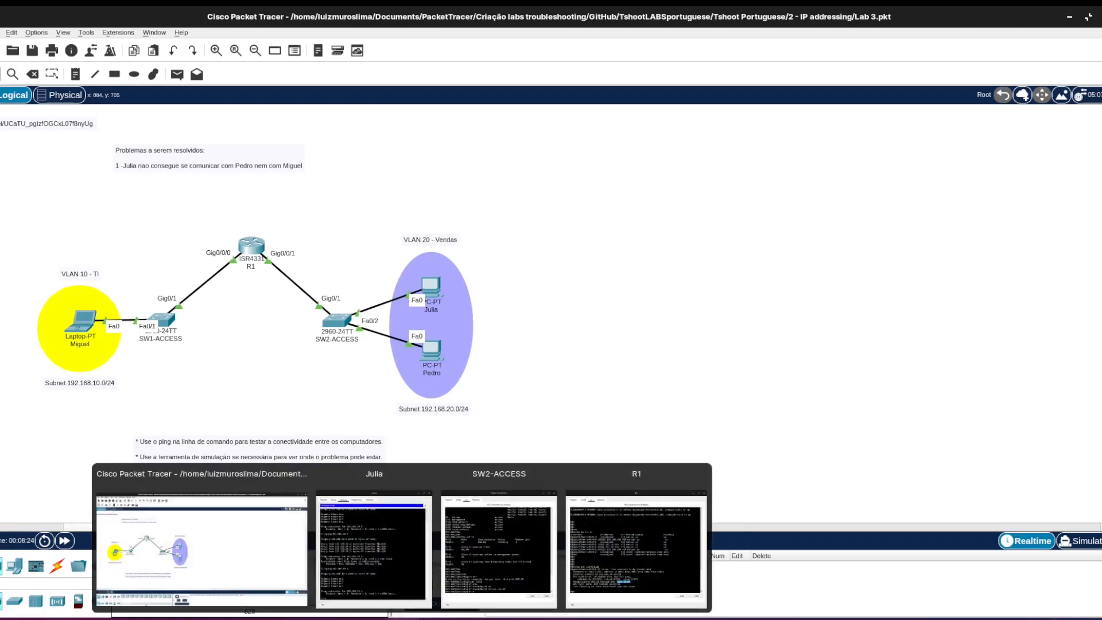
key("alt+Tab")
key("Up")
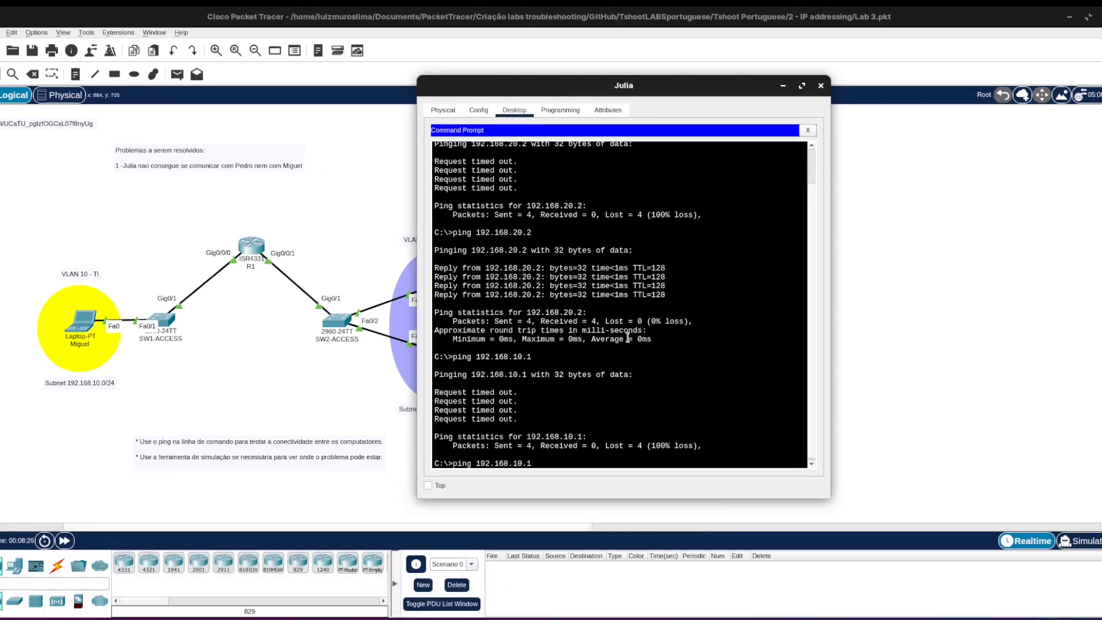
left_click(761, 11)
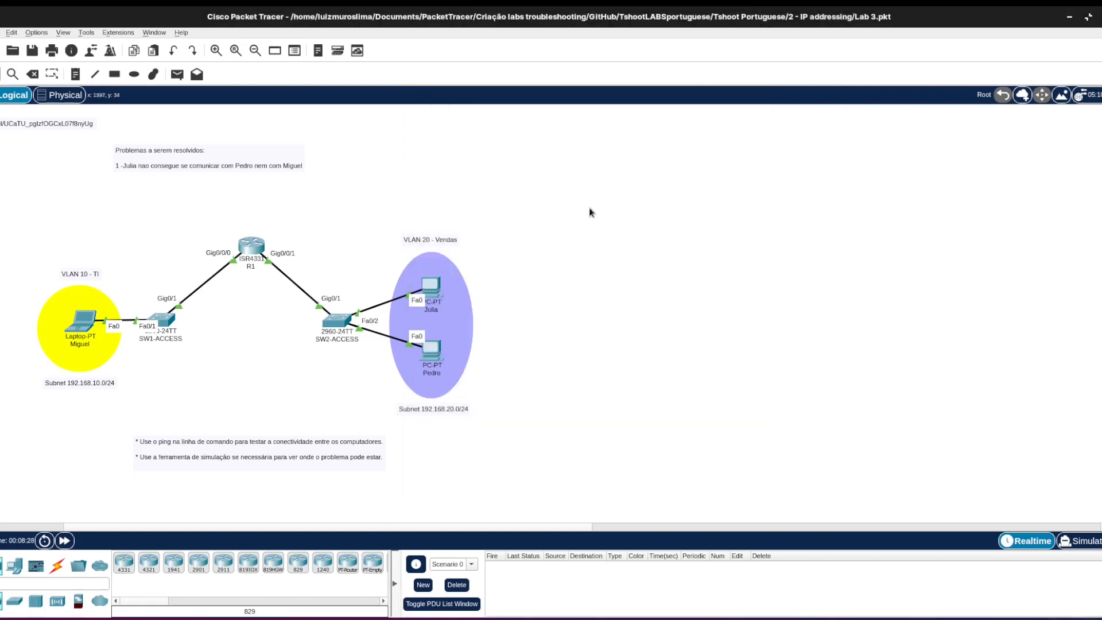
left_click(1077, 546)
key("alt+Tab")
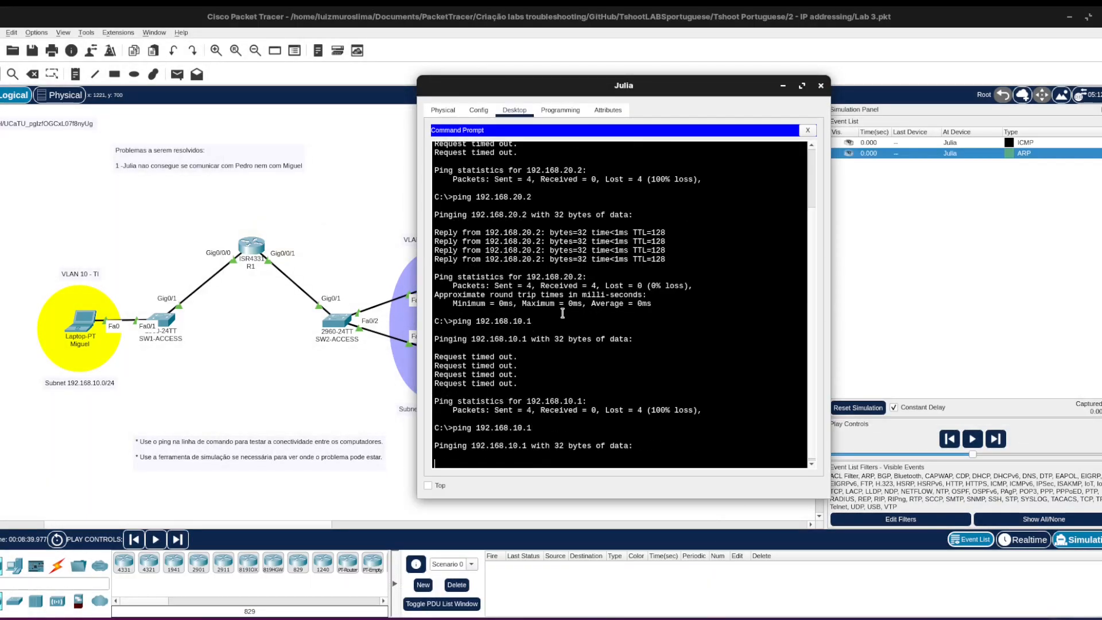
key("Return")
left_click(698, 8)
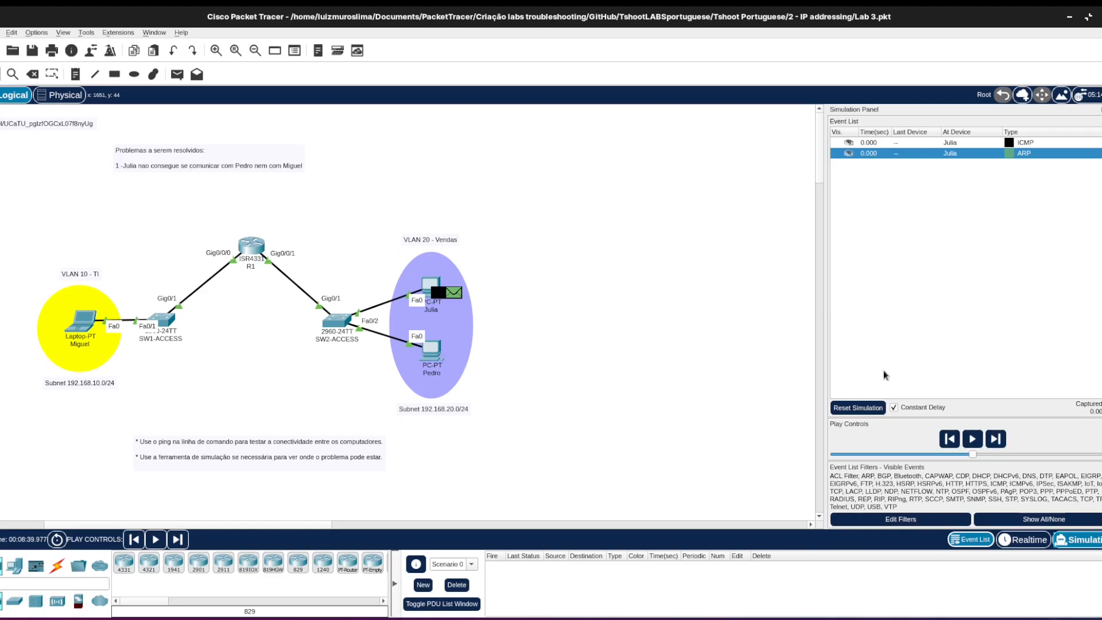
Widen the simulation event list and advance the simulation until the ARP request reaches R1 and the lower VLAN 20 PC.
left_click_drag(824, 347, 802, 347)
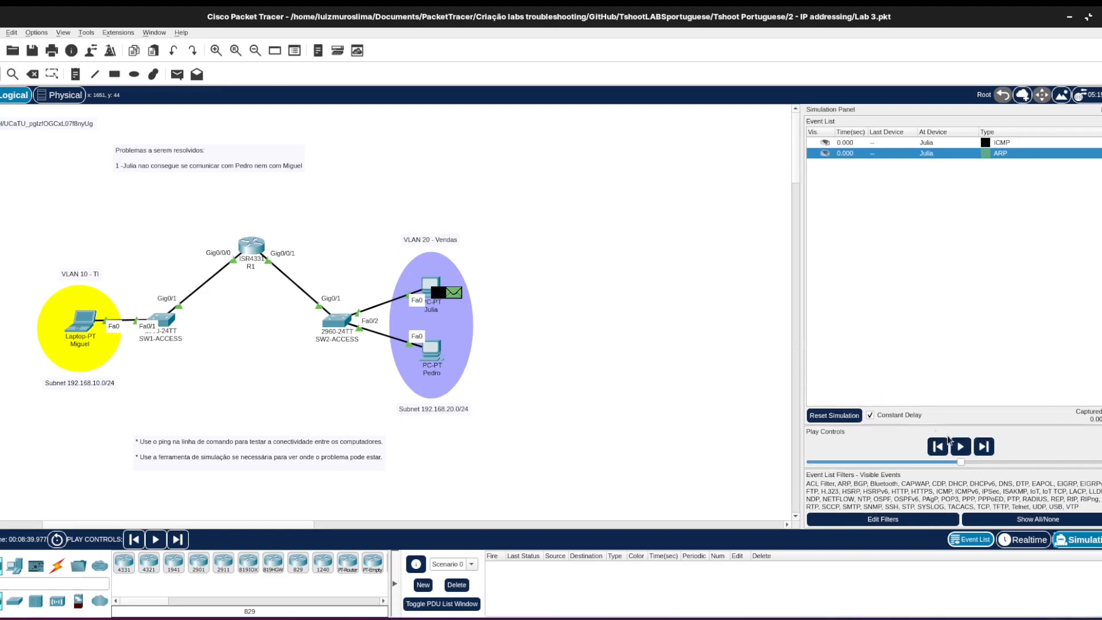
left_click(983, 448)
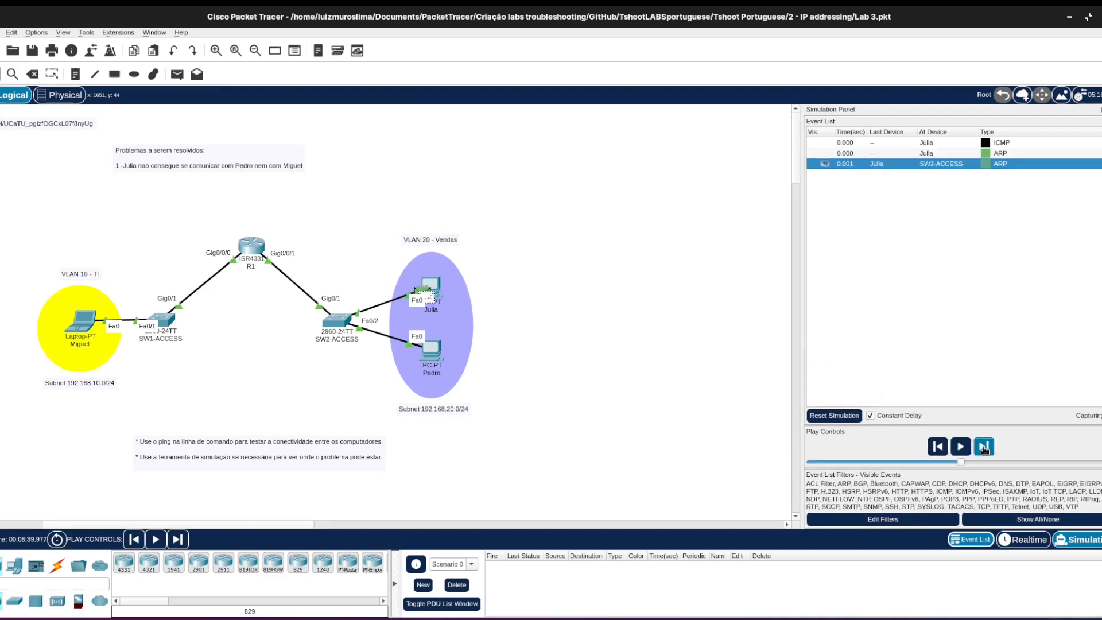
left_click(984, 448)
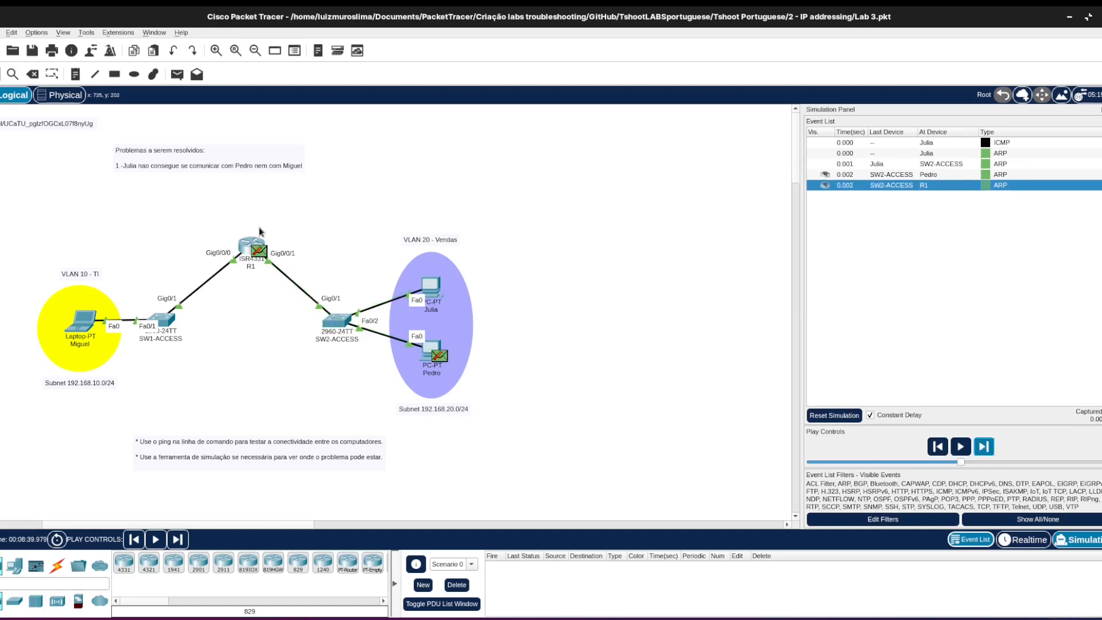
mouse_move(262, 259)
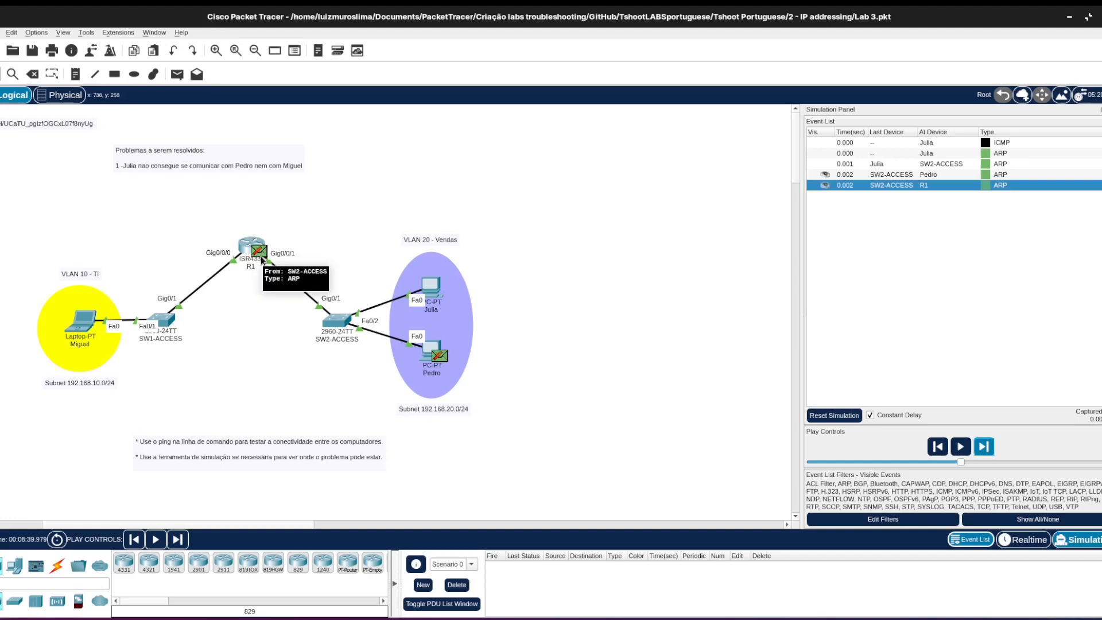
Open the inbound details of the ARP packet at the lower VLAN 20 PC and examine its destination address, source IP and target IP.
left_click(985, 174)
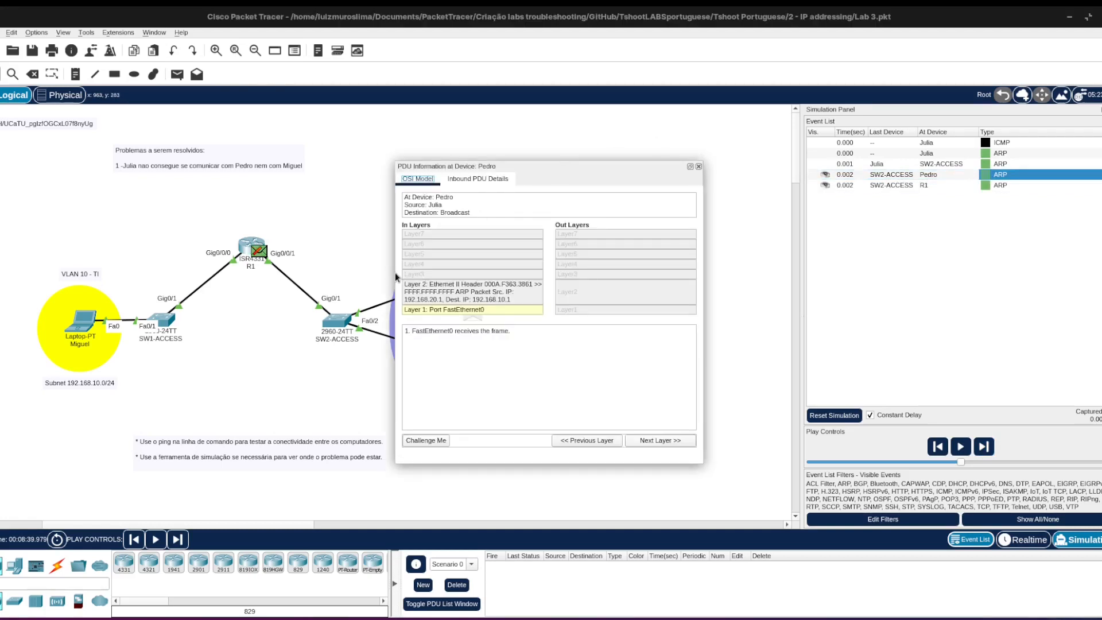
left_click_drag(395, 272, 276, 272)
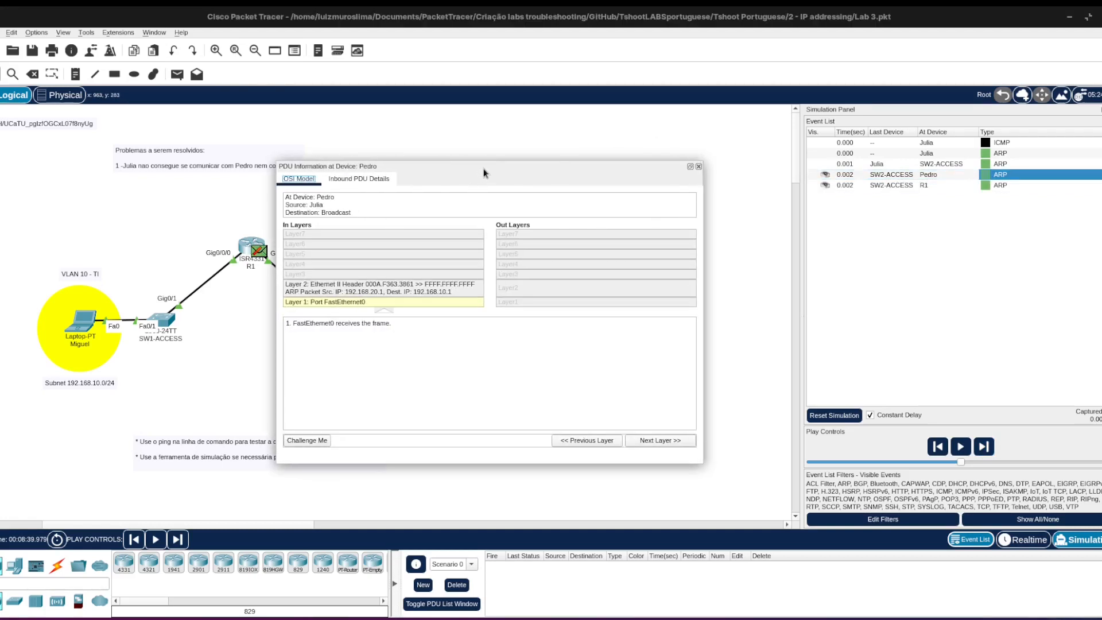
left_click_drag(492, 162, 500, 105)
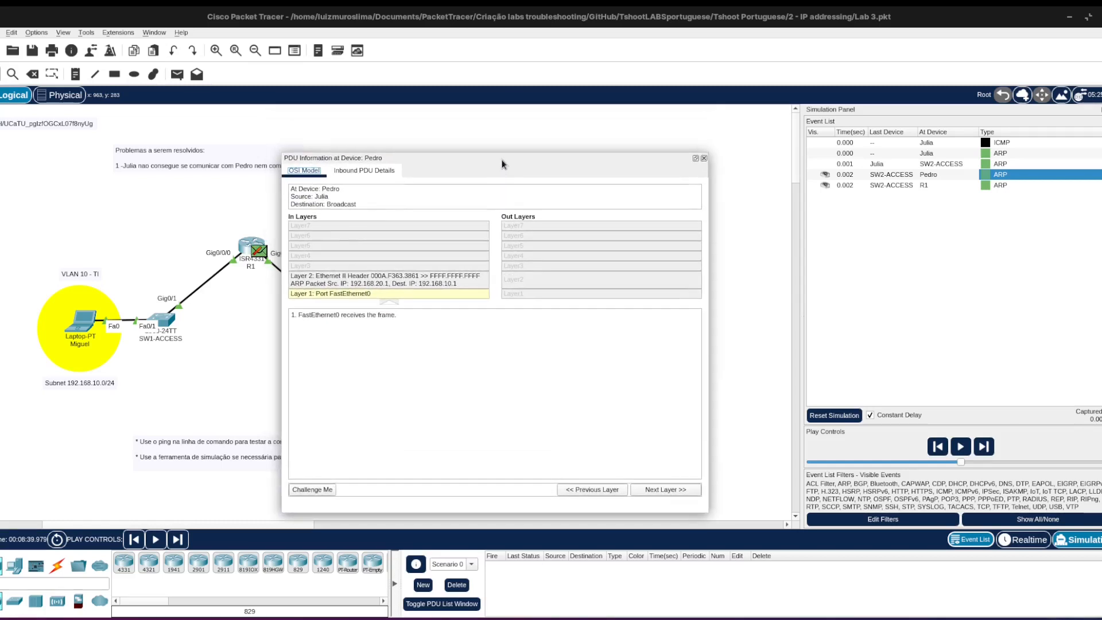
left_click(377, 171)
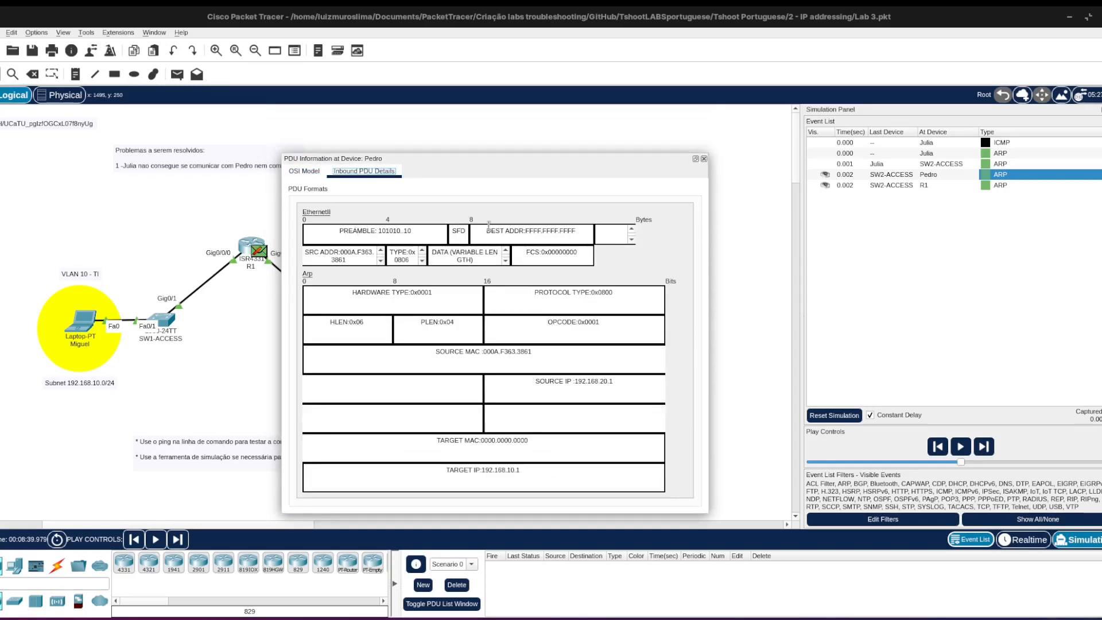
left_click_drag(523, 230, 582, 229)
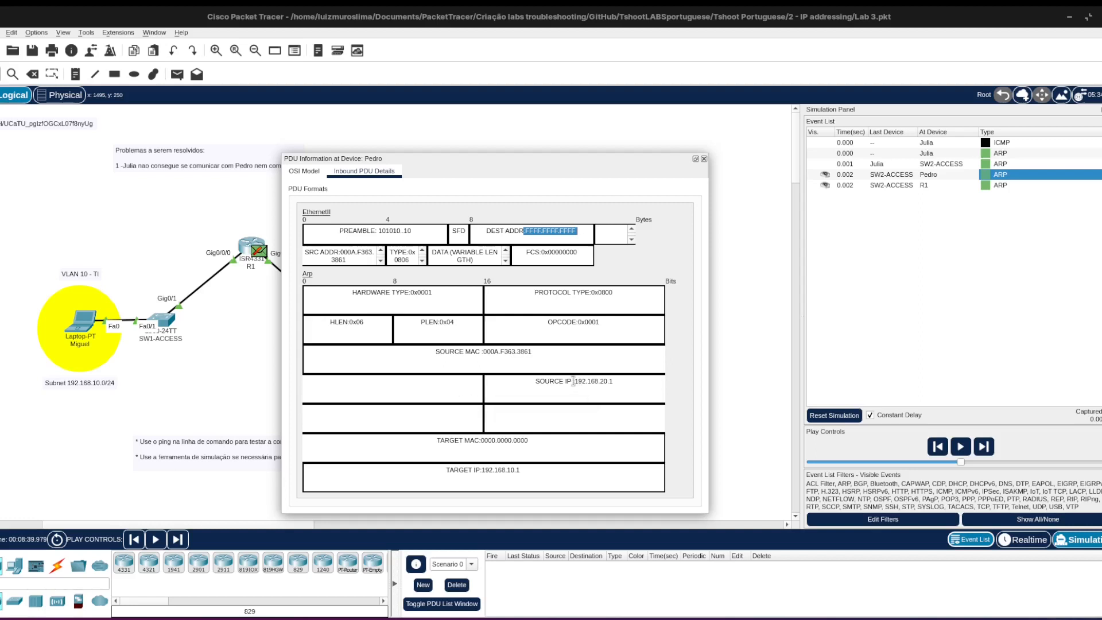
left_click_drag(573, 380, 615, 381)
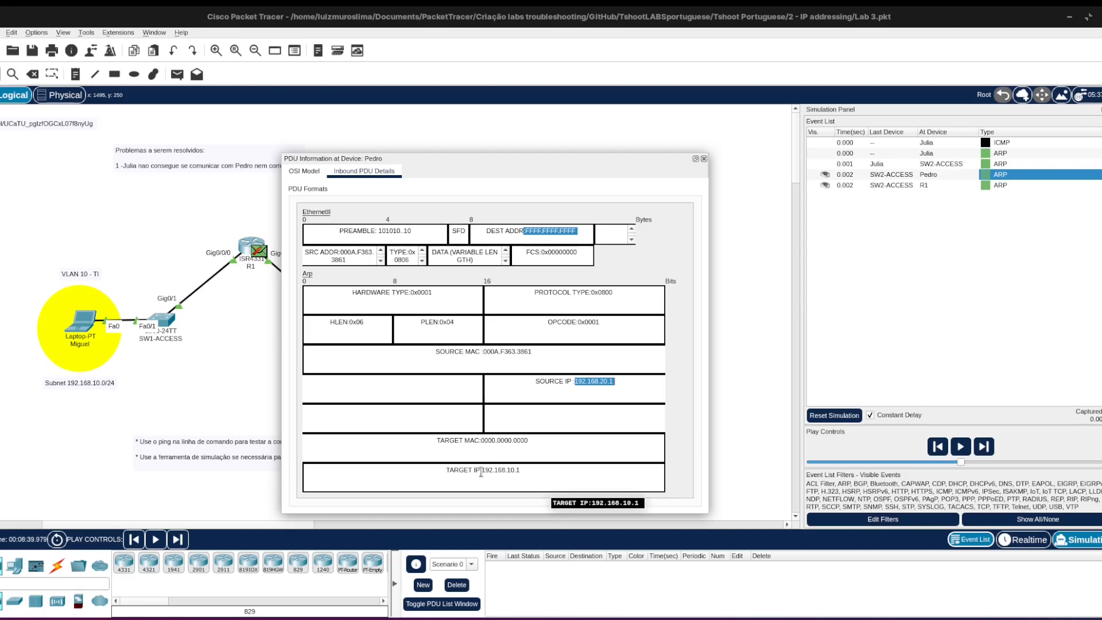
left_click_drag(481, 471, 523, 470)
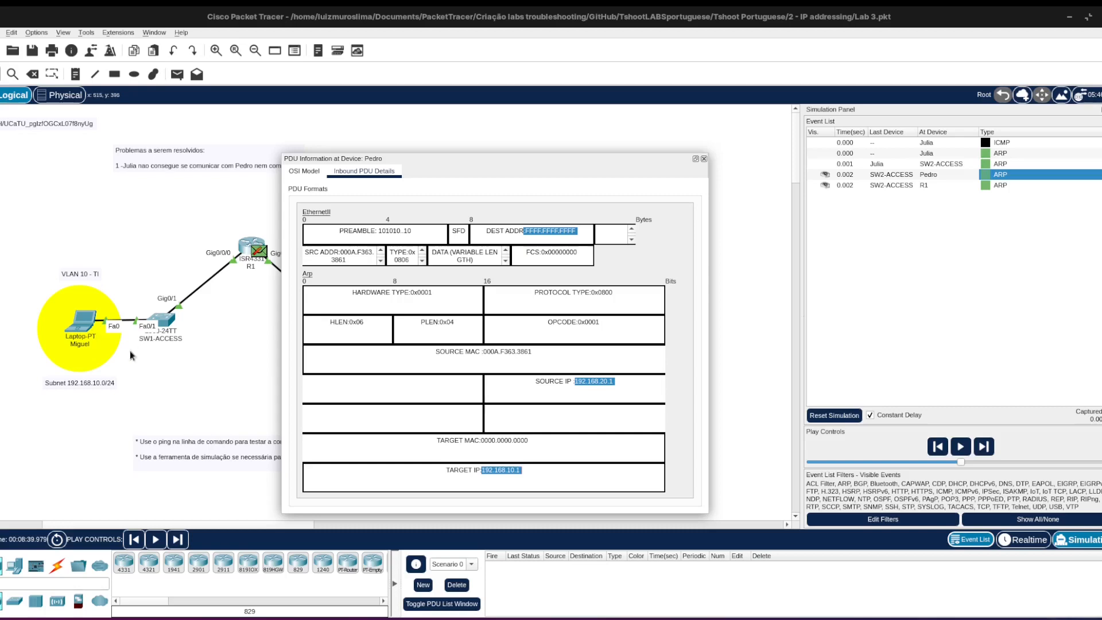
left_click(504, 165)
left_click_drag(583, 158, 794, 92)
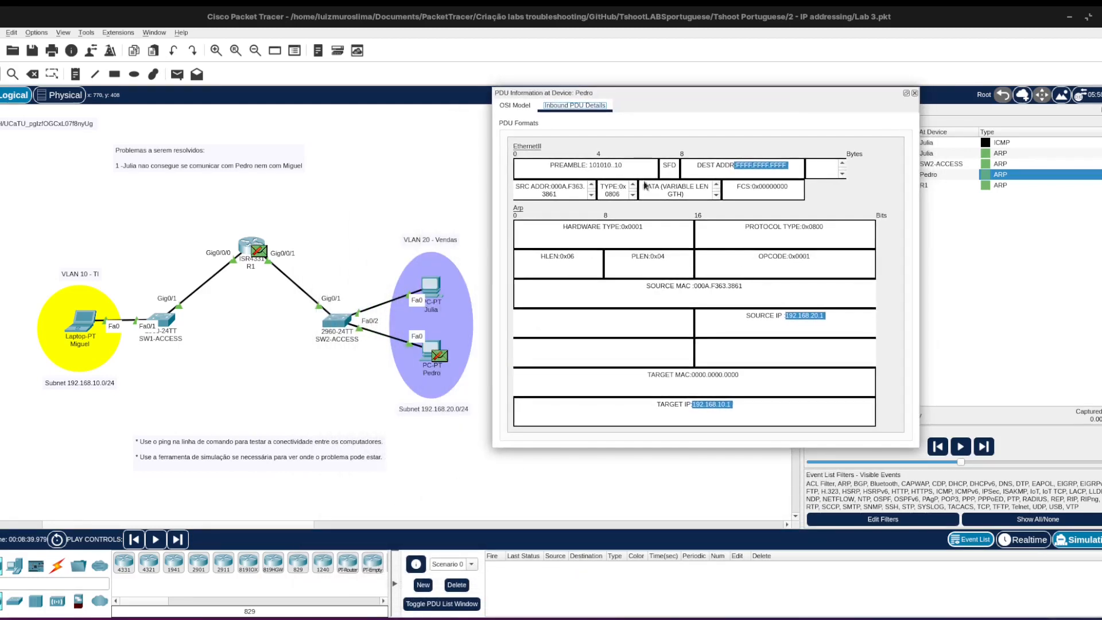
Close the ARP packet details and check the IP settings of the upper VLAN 20 PC and the VLAN 10 laptop.
left_click_drag(718, 95, 702, 101)
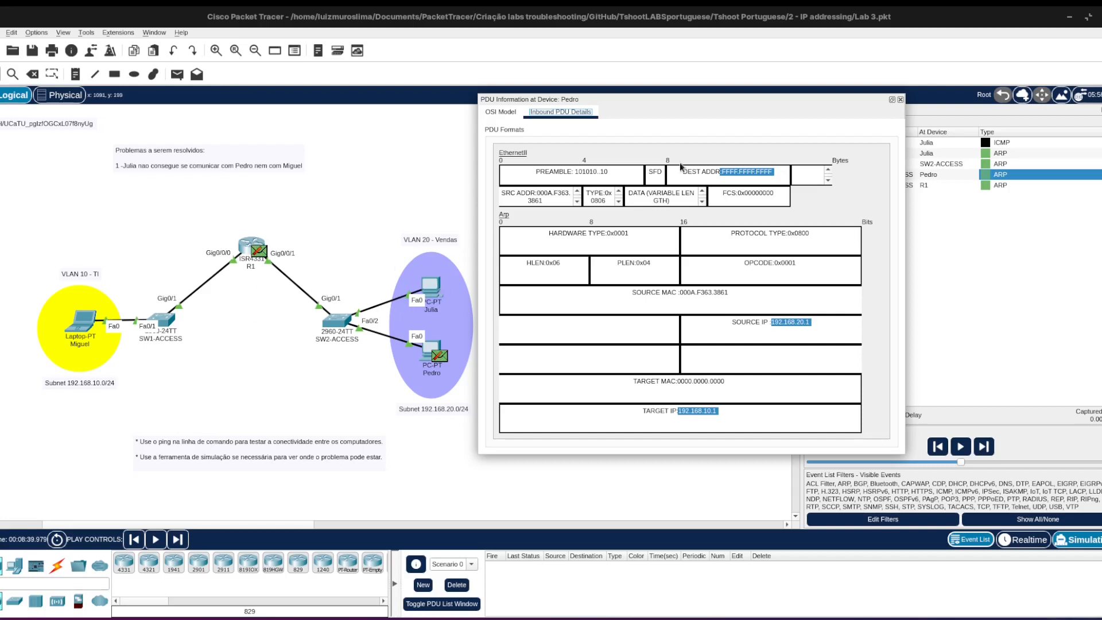
left_click(900, 101)
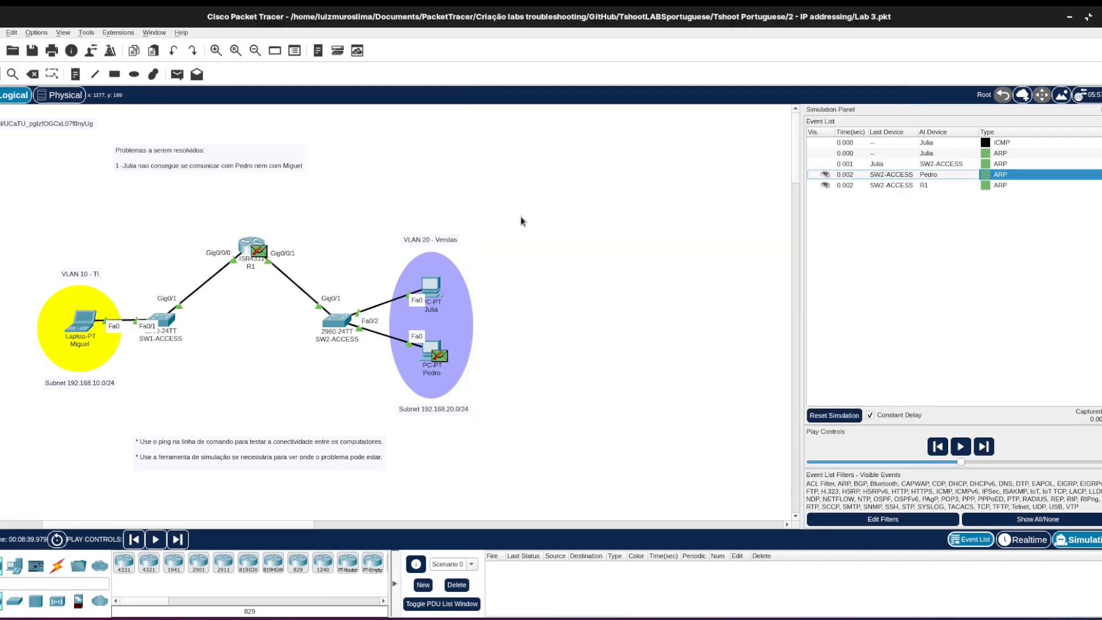
mouse_move(433, 289)
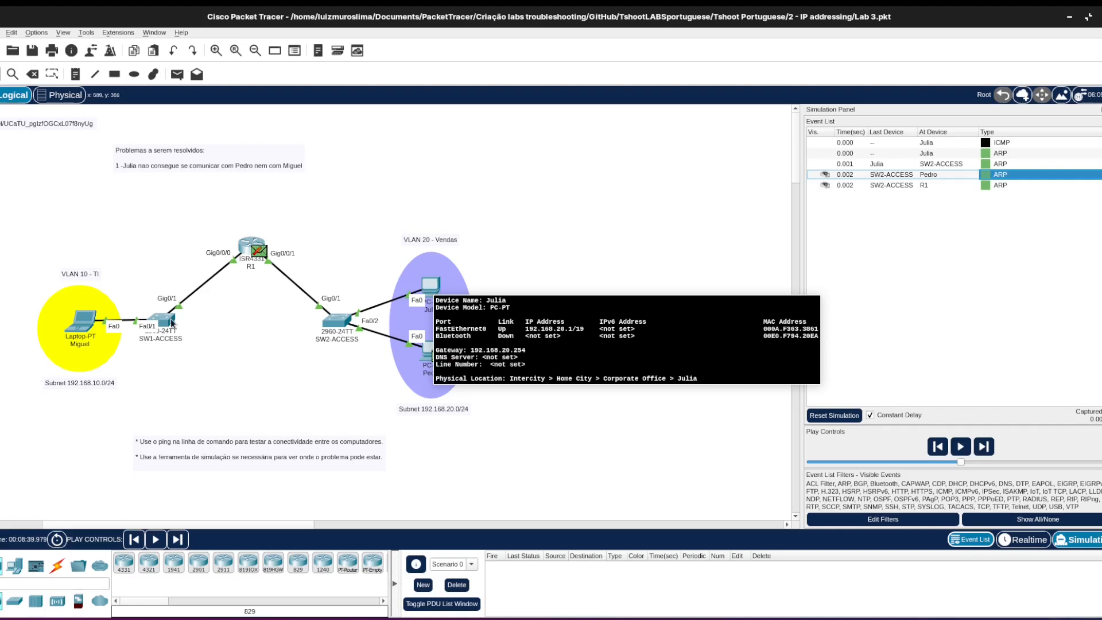
mouse_move(86, 320)
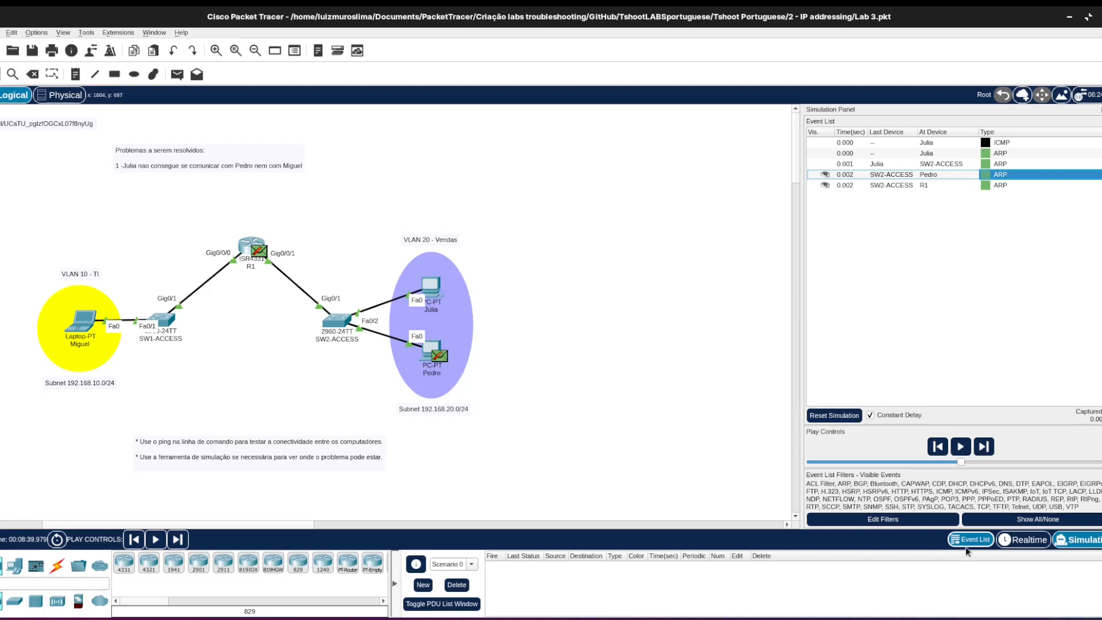
Return the network to realtime mode and bring up R1's command line at a fresh prompt.
left_click(1013, 540)
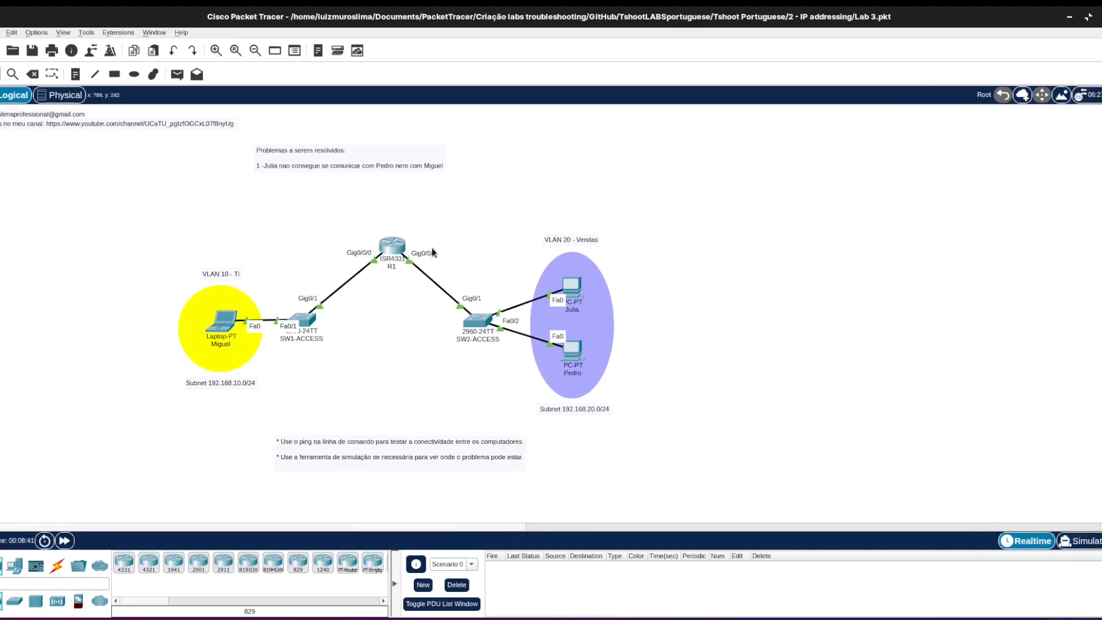
left_click(393, 247)
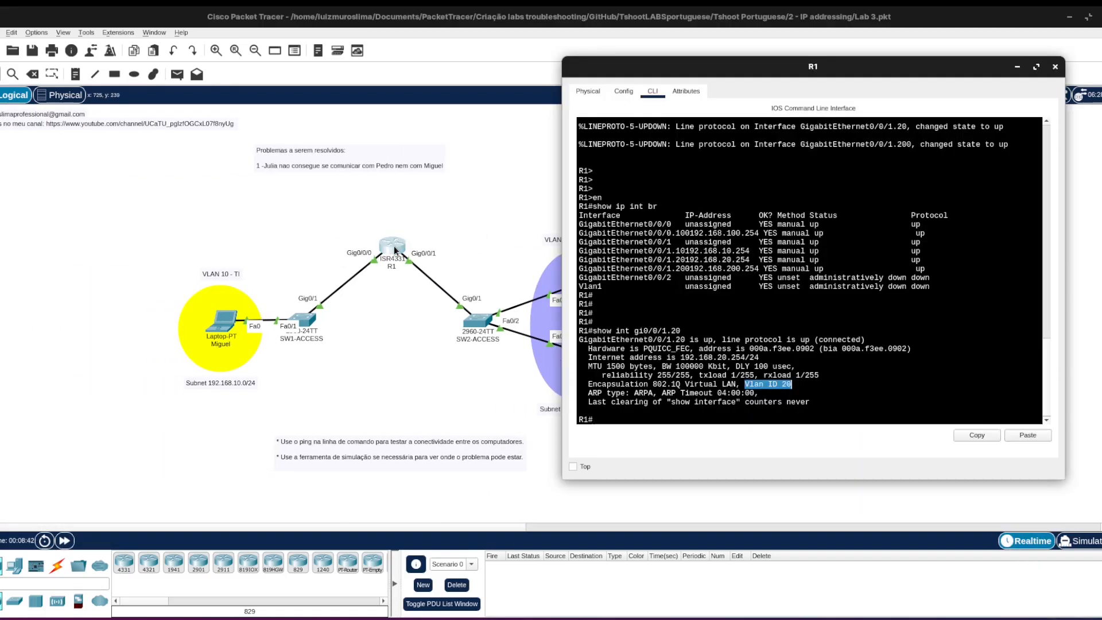
left_click(671, 266)
key("Return")
key("Return")
key("Return")
key("Return")
key("Return")
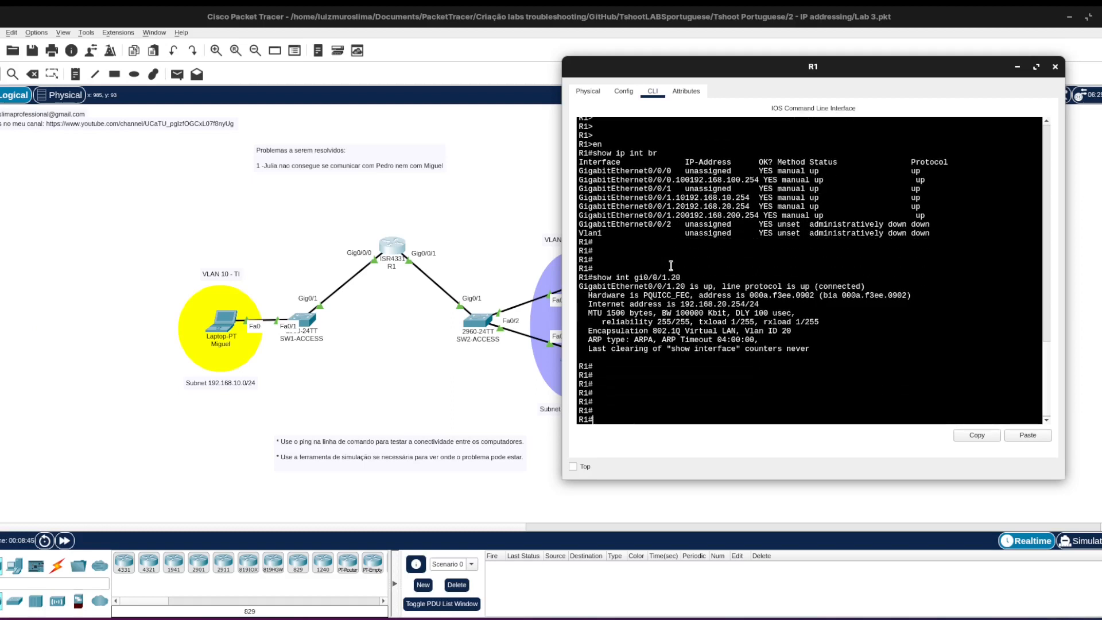
Run show ip int gi0/0/1.20 on R1 and examine the subinterface's Proxy ARP status.
type("show ip in")
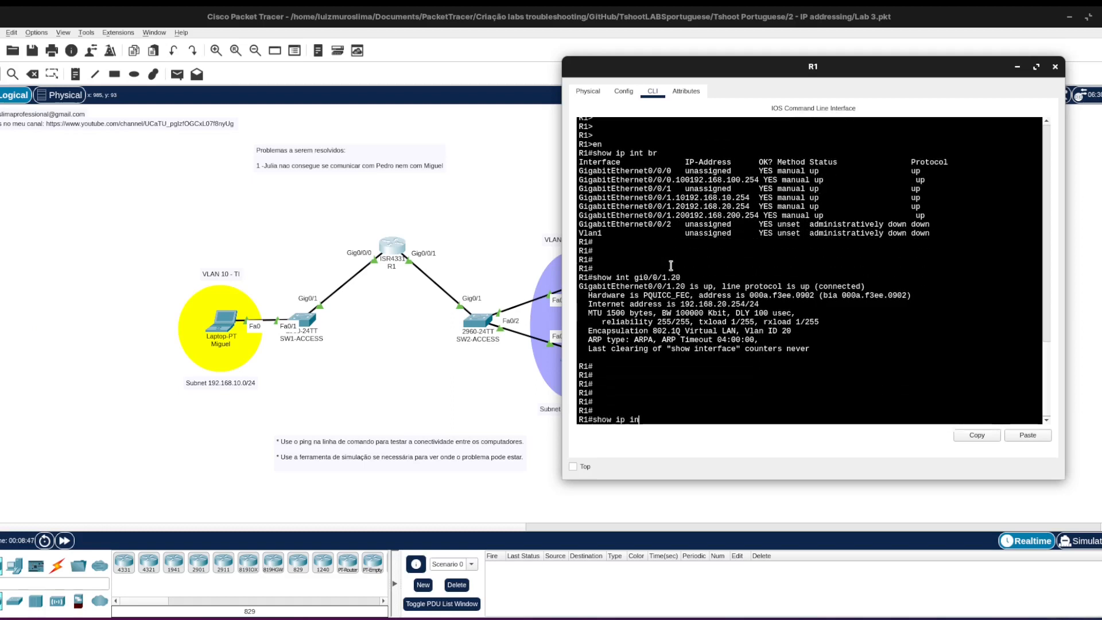
type("t gi0/0")
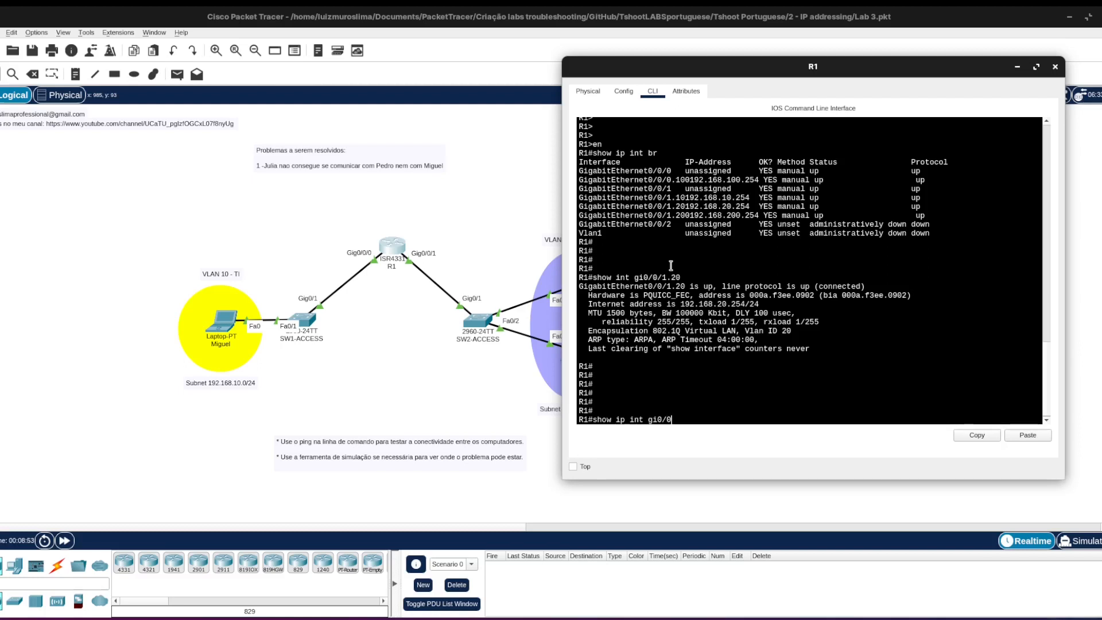
type("/1.20")
key("Return")
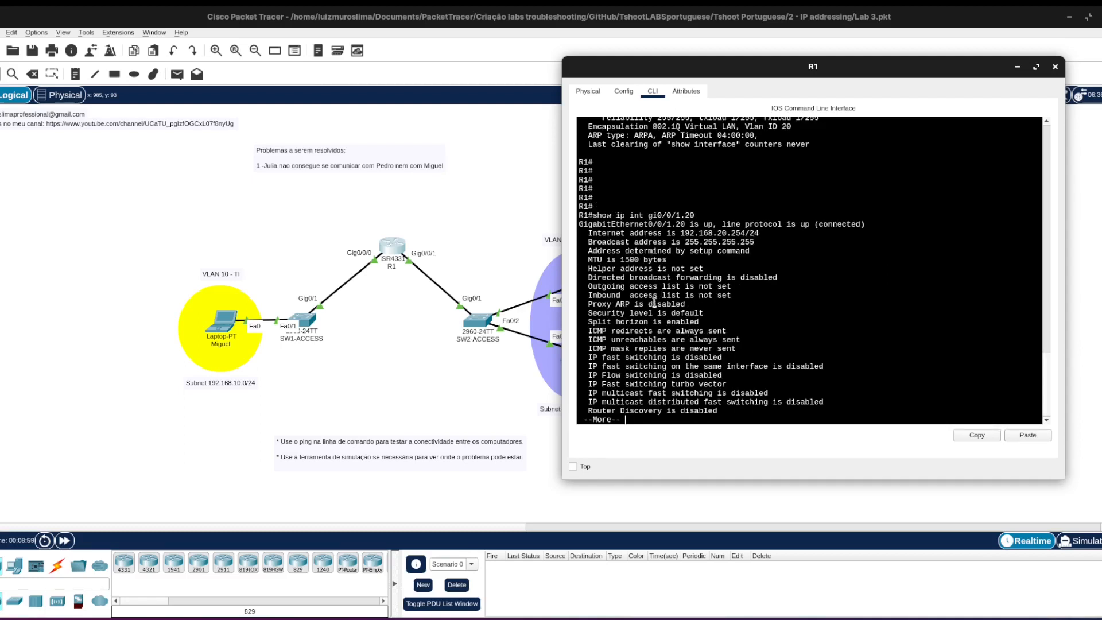
triple_click(619, 302)
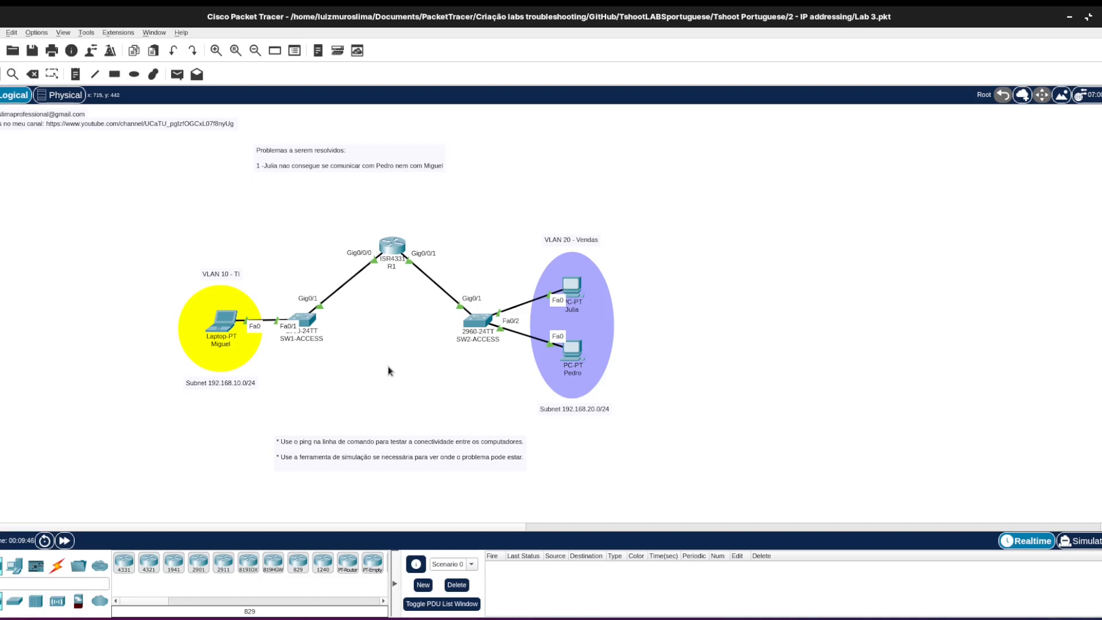
Reopen R1's command line, run show run and page through the running configuration to its end.
mouse_move(401, 617)
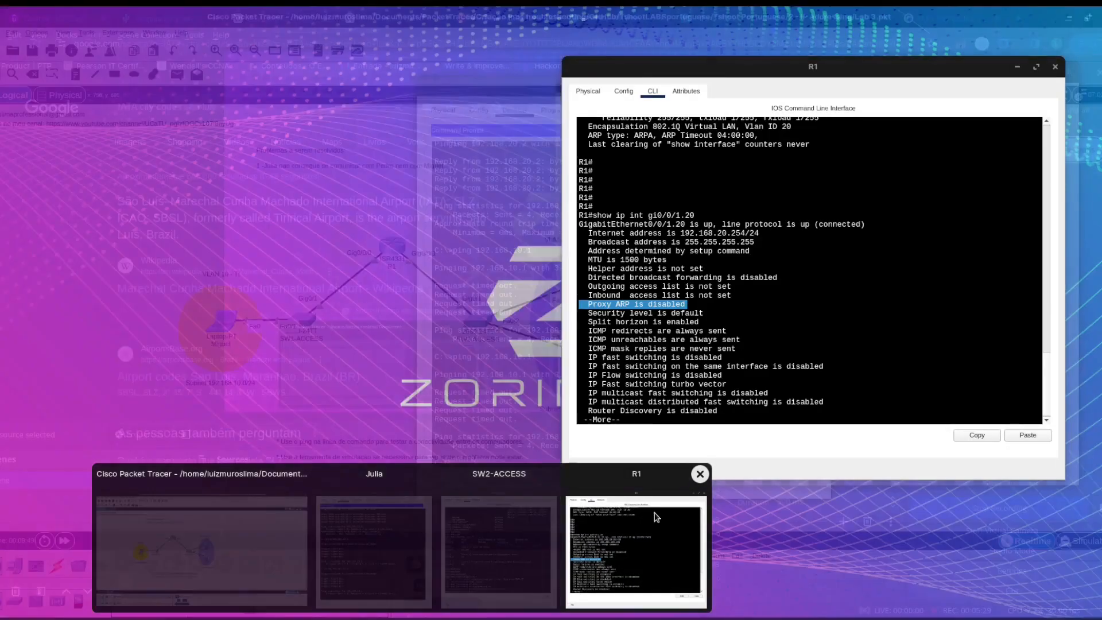
left_click(636, 546)
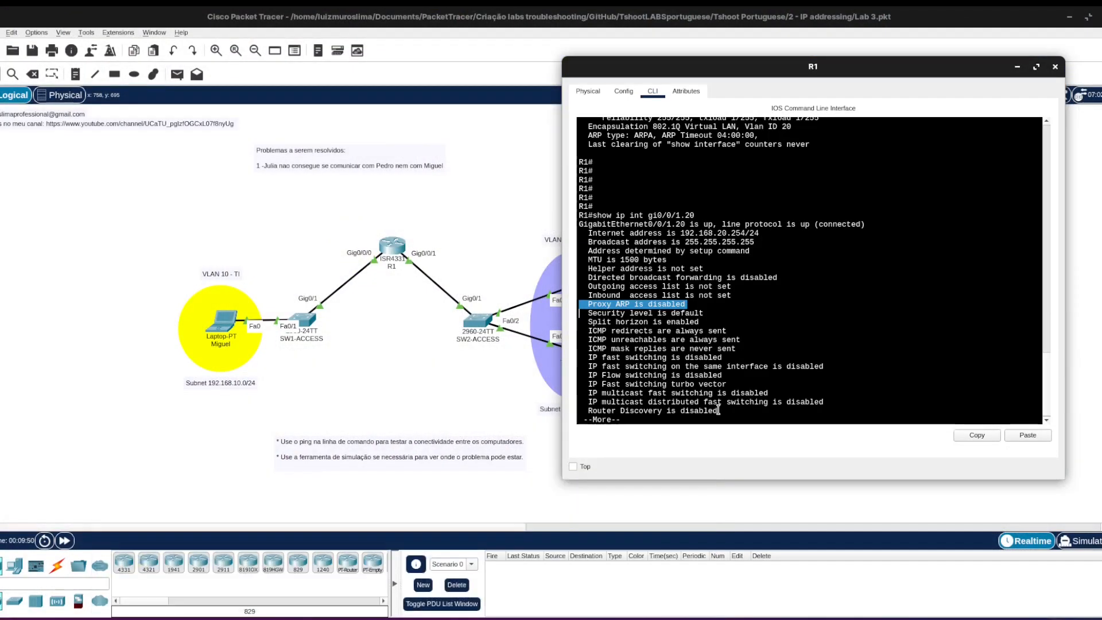
key("Return")
key("Return")
key("Return")
key("Return")
key("Return")
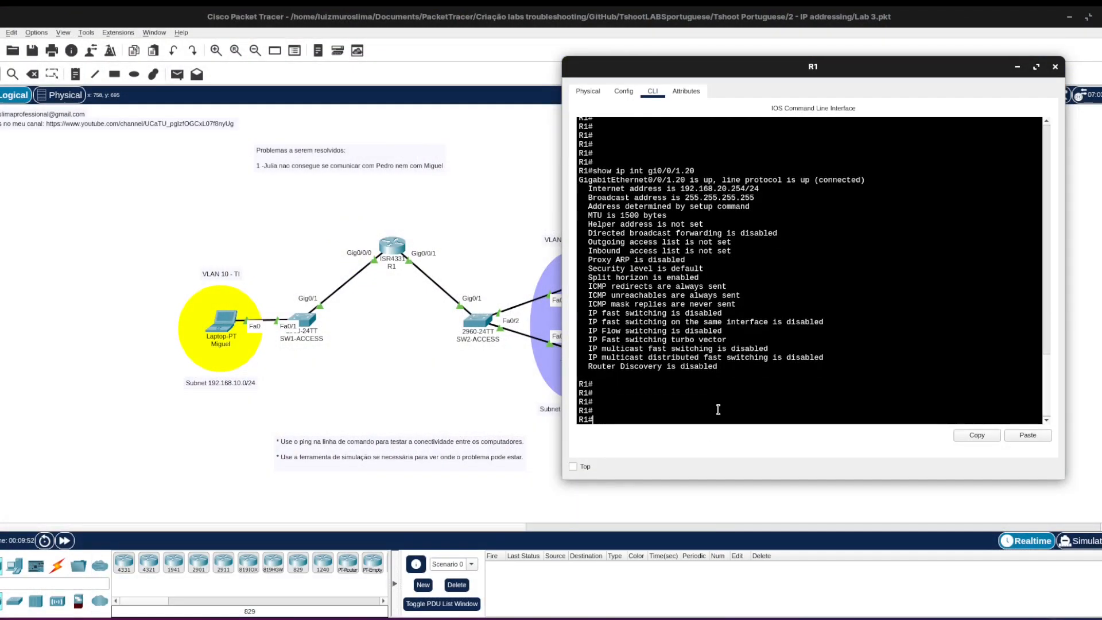
type("show run")
key("Return")
key("space")
key("space")
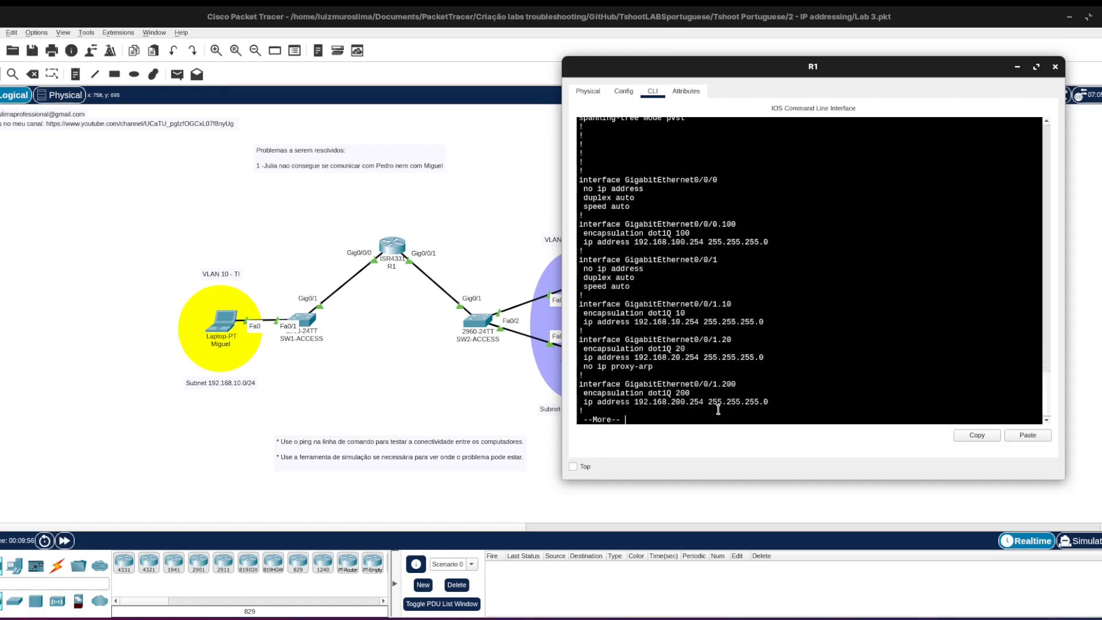
key("space")
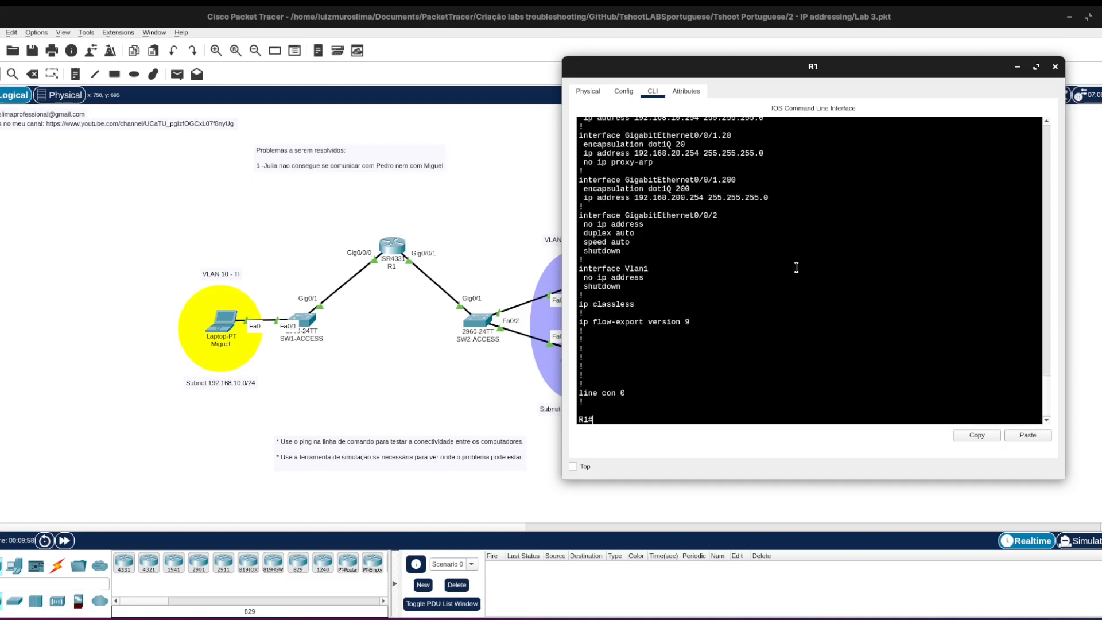
Compare the configuration lines of subinterfaces GigabitEthernet0/0/1.10 and 0/0/1.20, and return to the topology.
scroll(1040, 382, "up", 7)
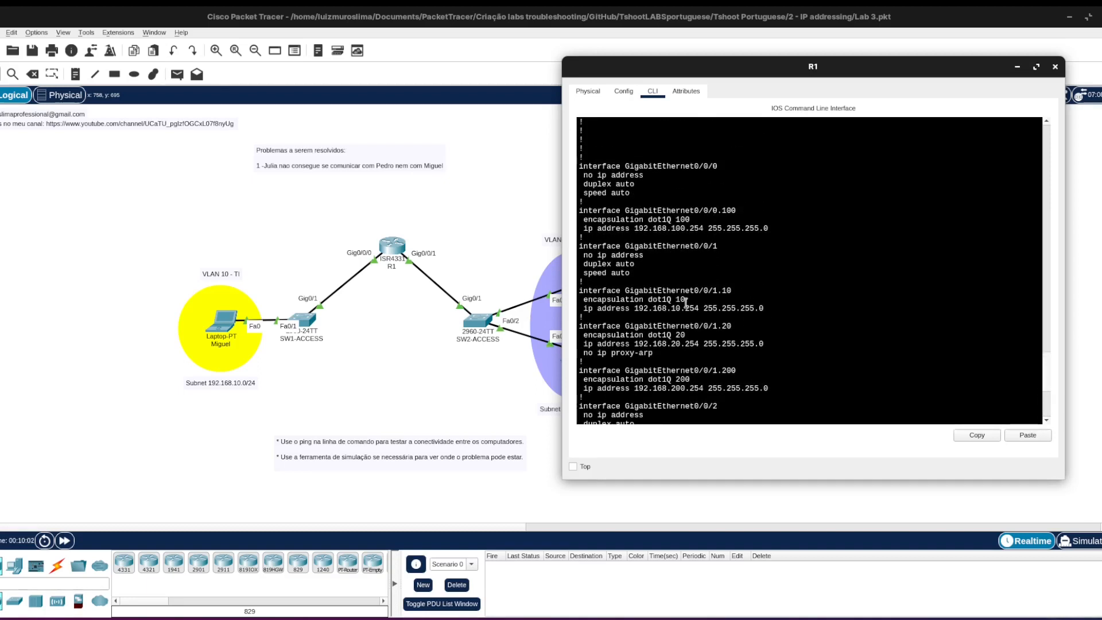
left_click_drag(587, 299, 698, 307)
left_click_drag(585, 336, 656, 353)
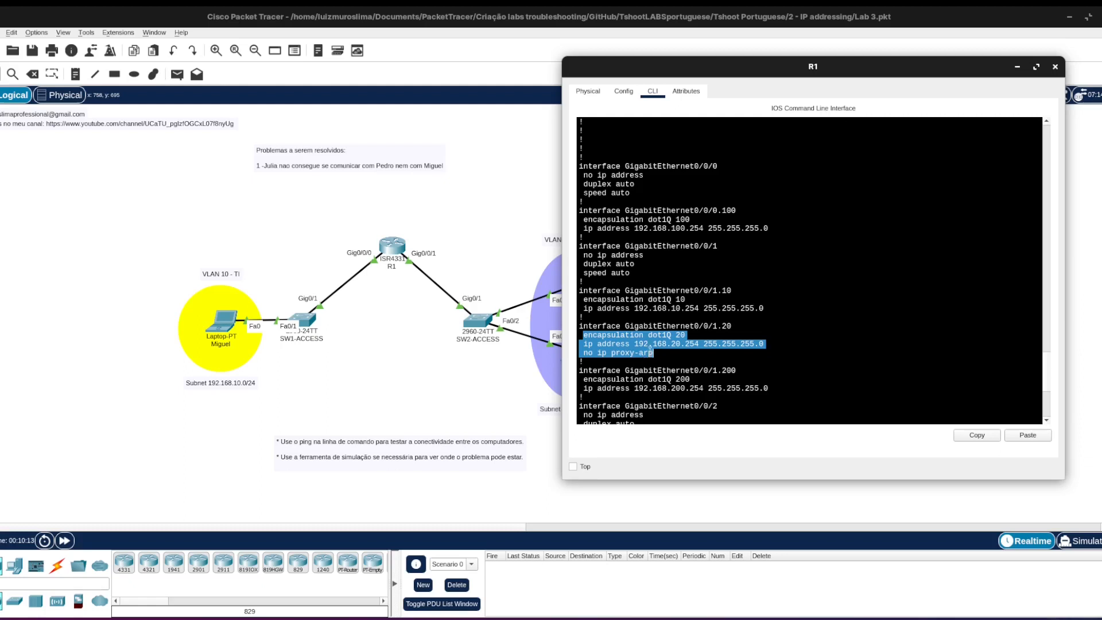
left_click(674, 404)
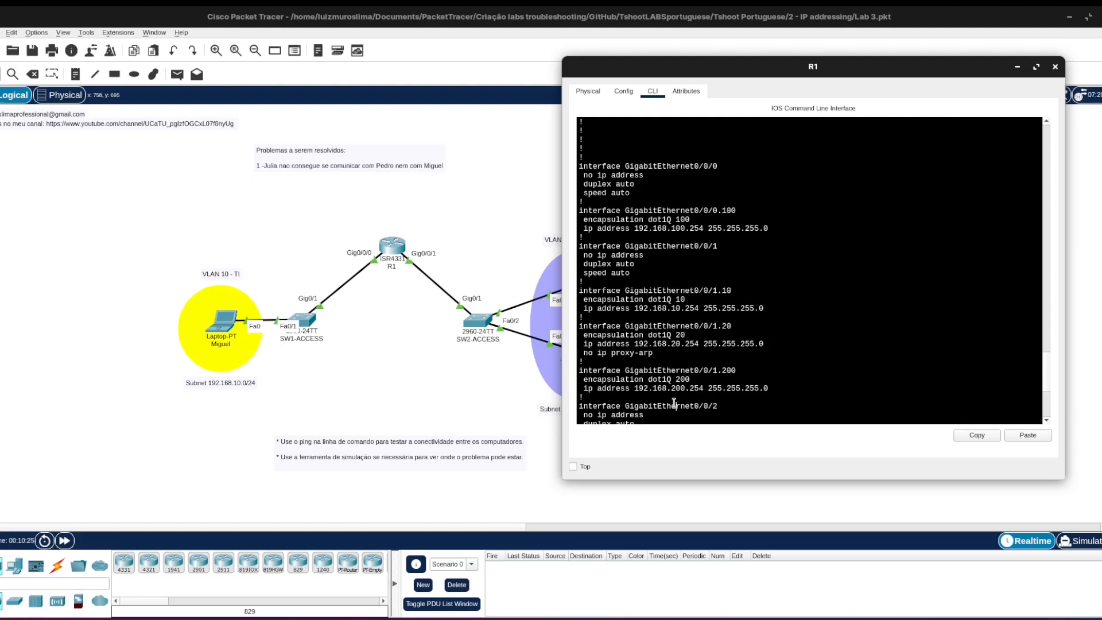
scroll(674, 403, "down", 7)
key("Return")
key("Return")
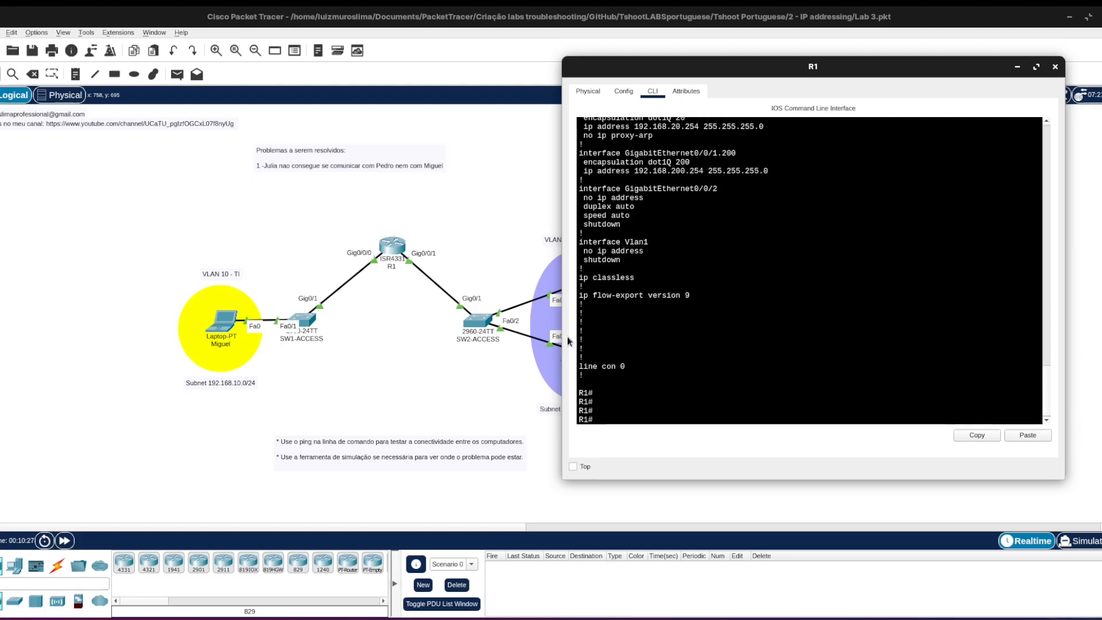
left_click(446, 370)
mouse_move(573, 280)
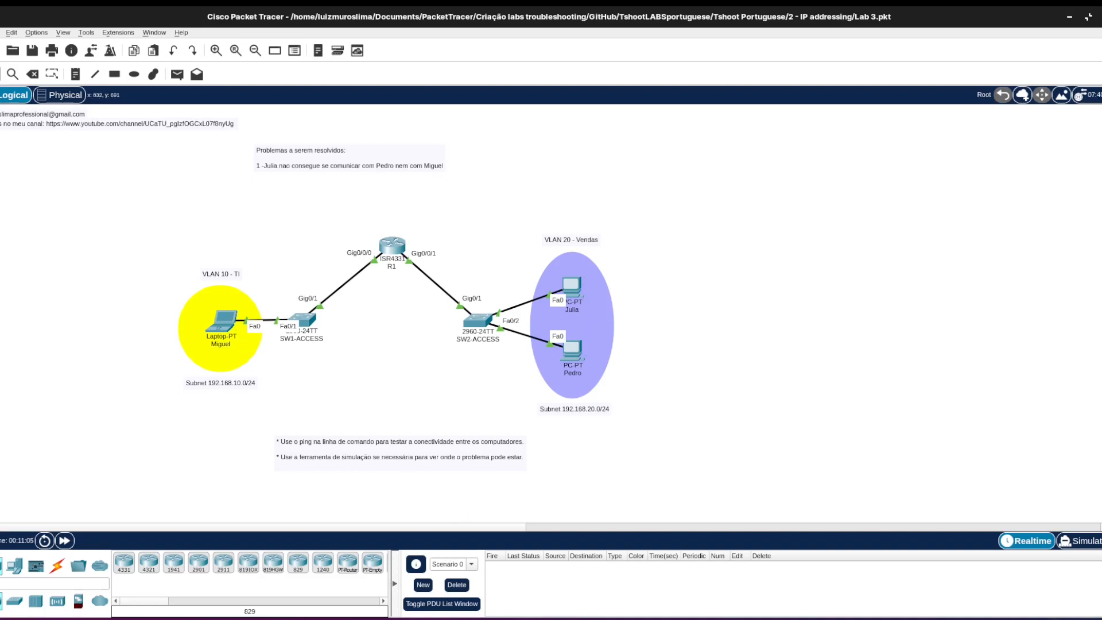
Enable proxy ARP on R1's subinterface g0/0/1.20 with the ip proxy-arp command in configuration mode.
key("alt+Tab")
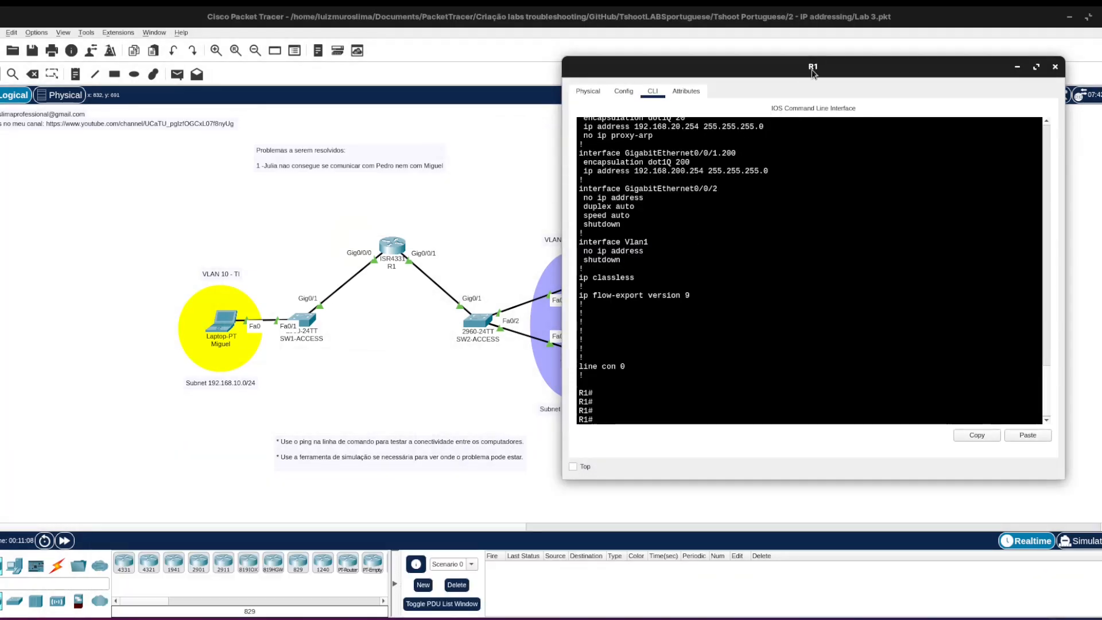
left_click_drag(811, 68, 889, 42)
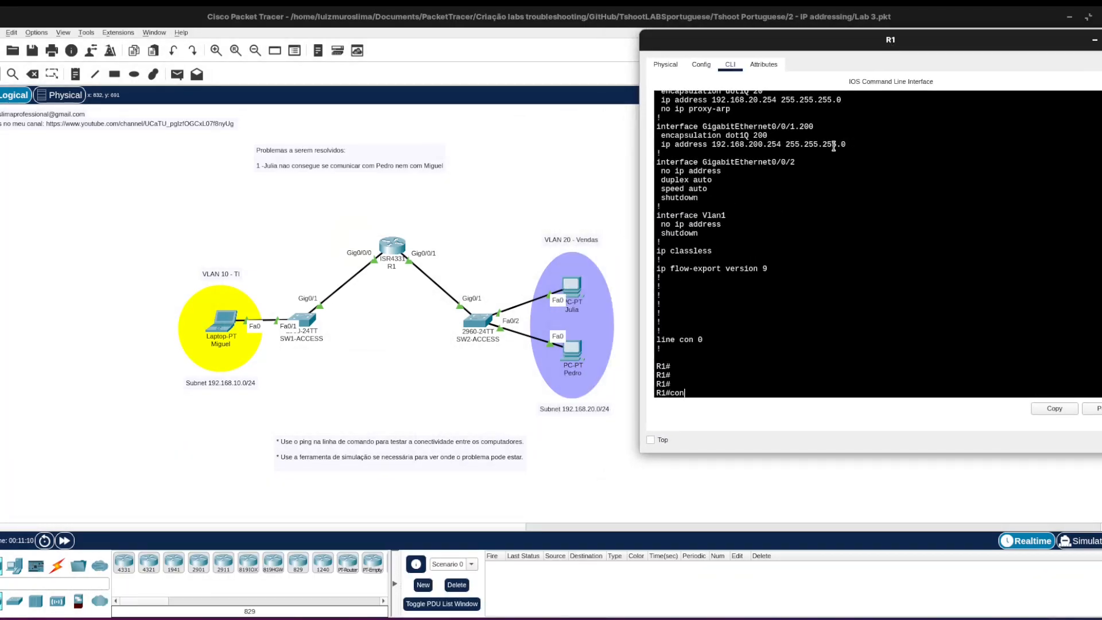
type("f")
key("Tab")
type("ter")
key("Return")
type("intg")
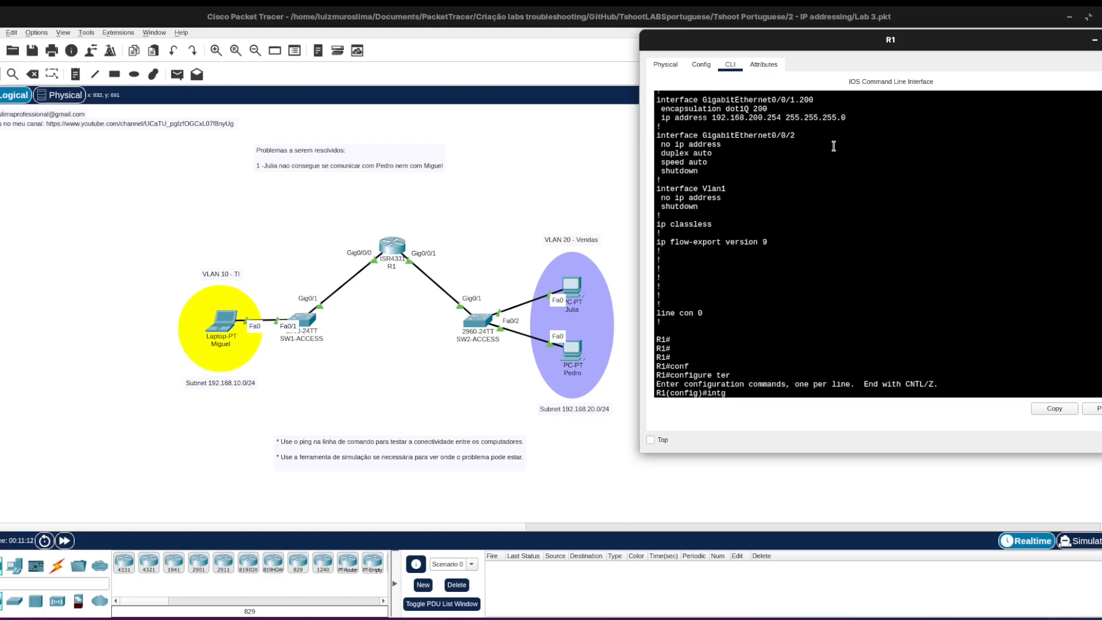
key("BackSpace")
type("g0/0/1.20")
key("Return")
key("Return")
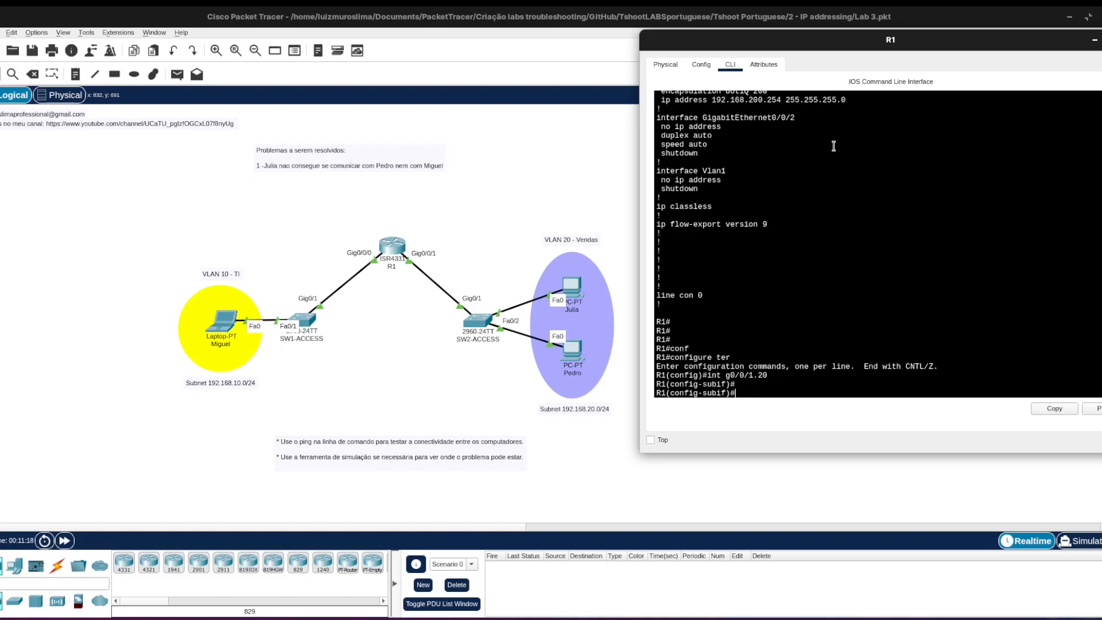
type("ip pro")
key("Tab")
key("Return")
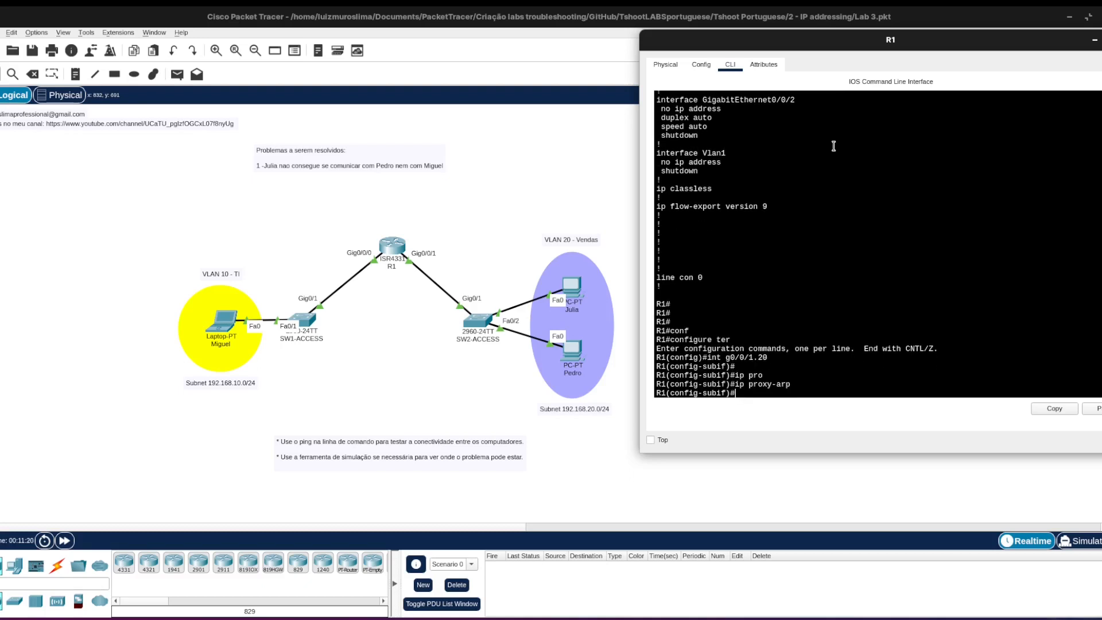
Run do show run on R1 and check the configuration lines of subinterface GigabitEthernet0/0/1.20.
type("do show run")
key("Return")
key("space")
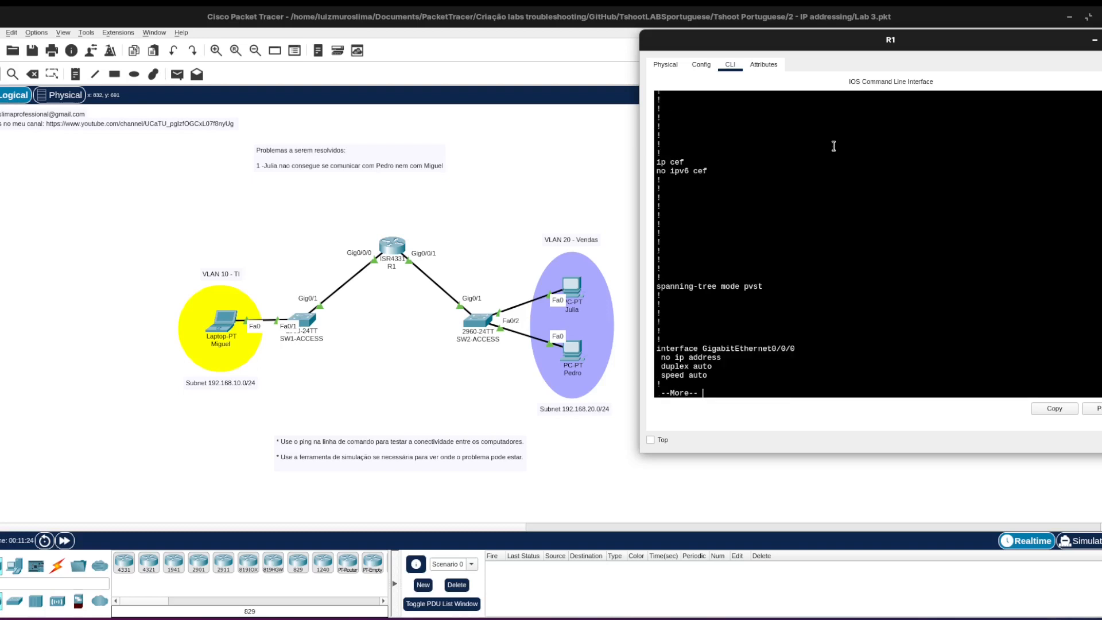
key("space")
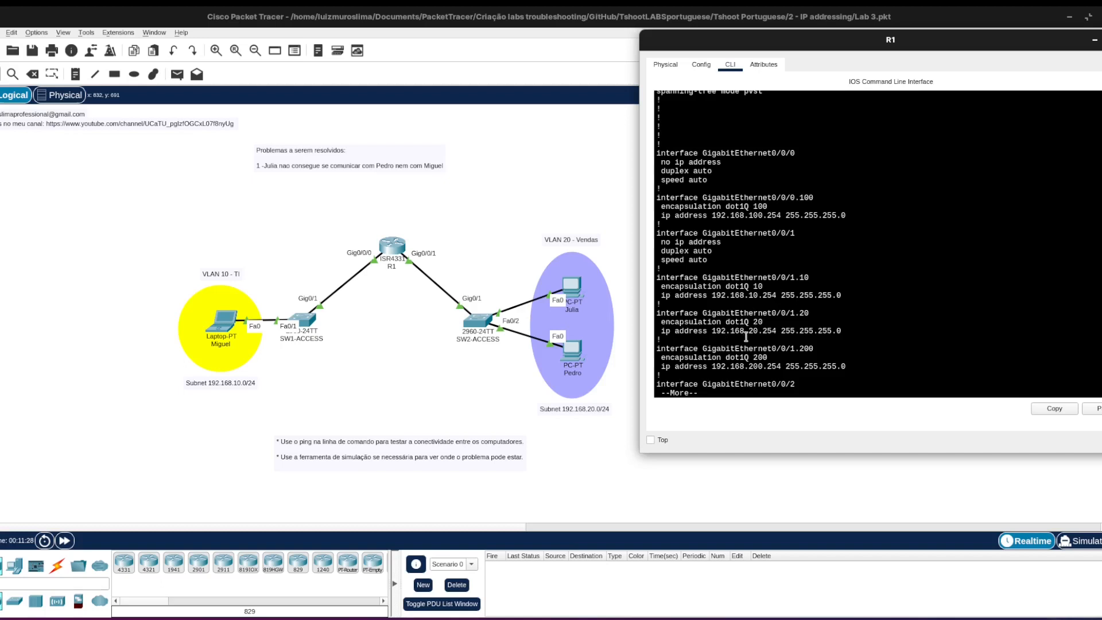
key("q")
Run do show ip int gi0/0/1.20 on R1, check the Proxy ARP status, and return to the topology.
type("do ")
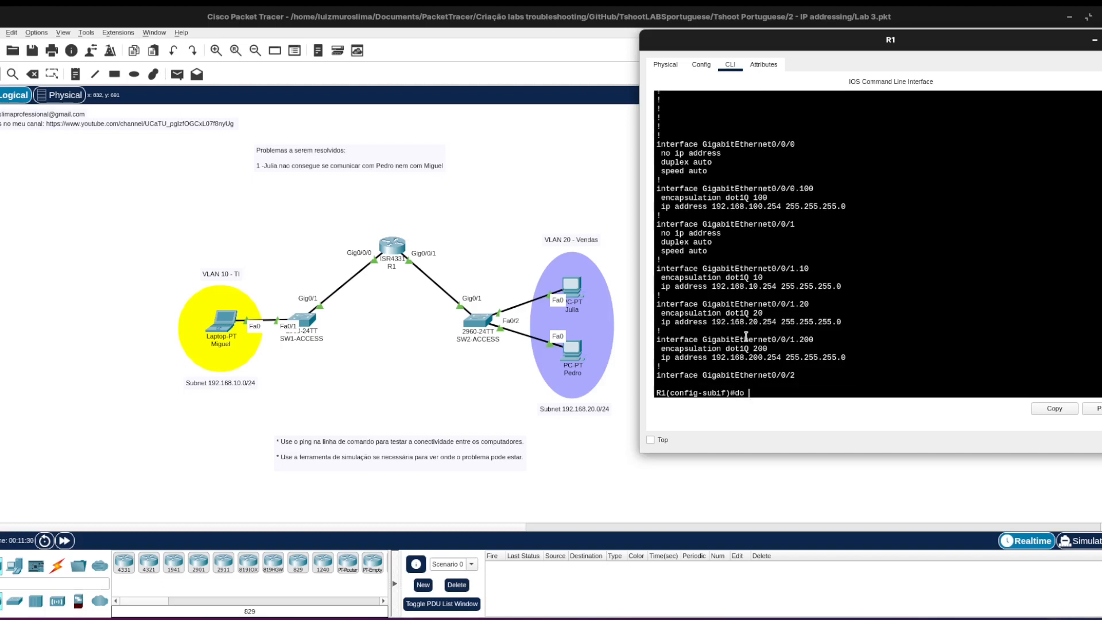
type("show ip int gi0/0/1.20")
key("Return")
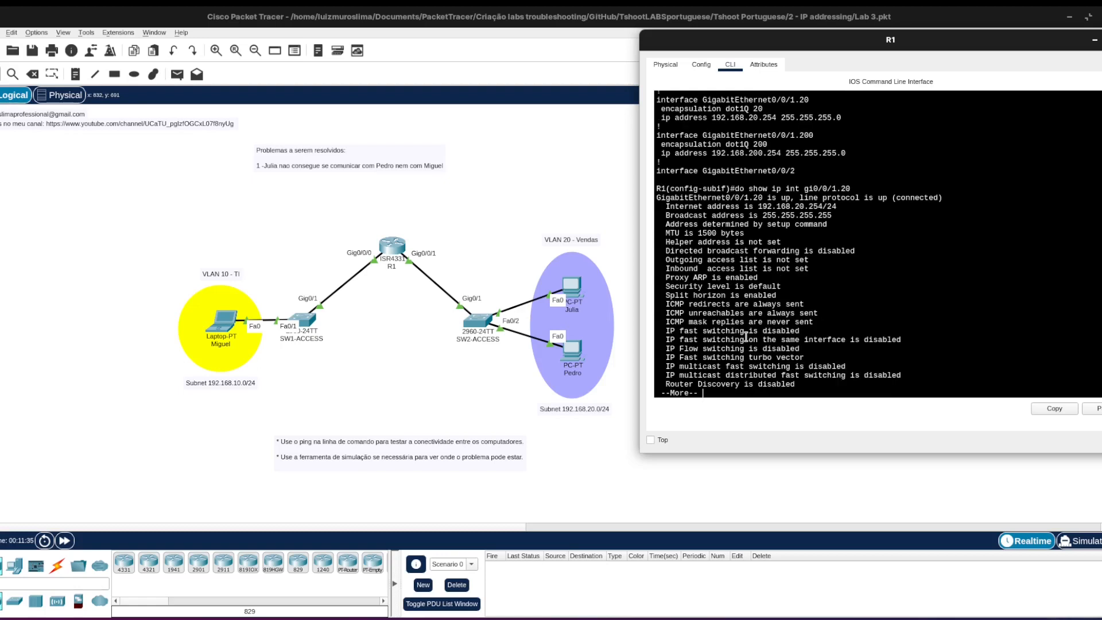
triple_click(684, 277)
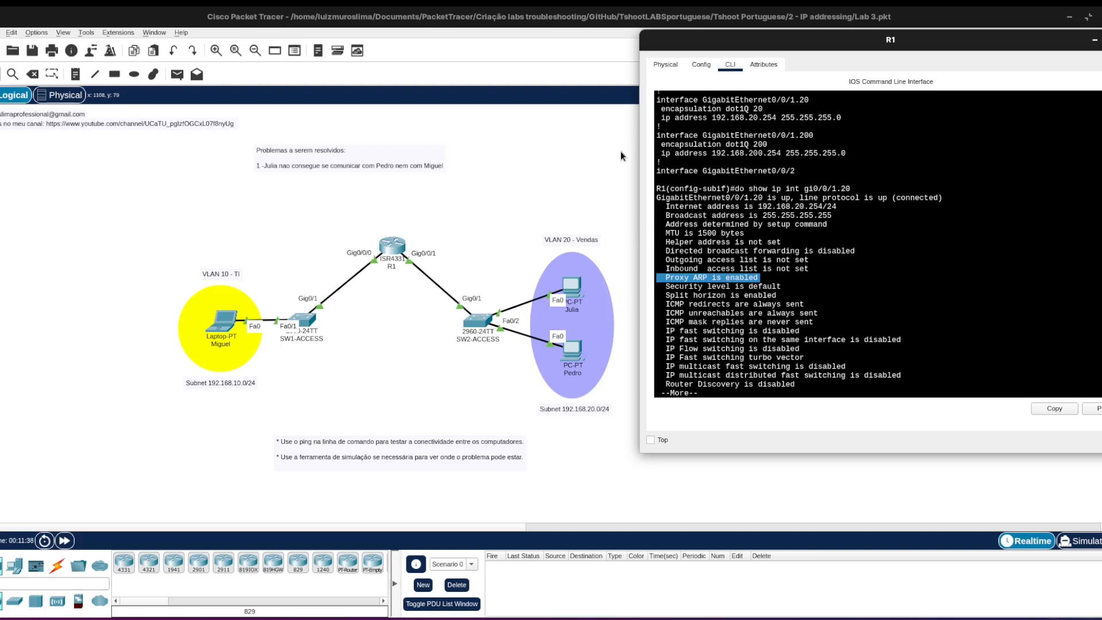
left_click(597, 150)
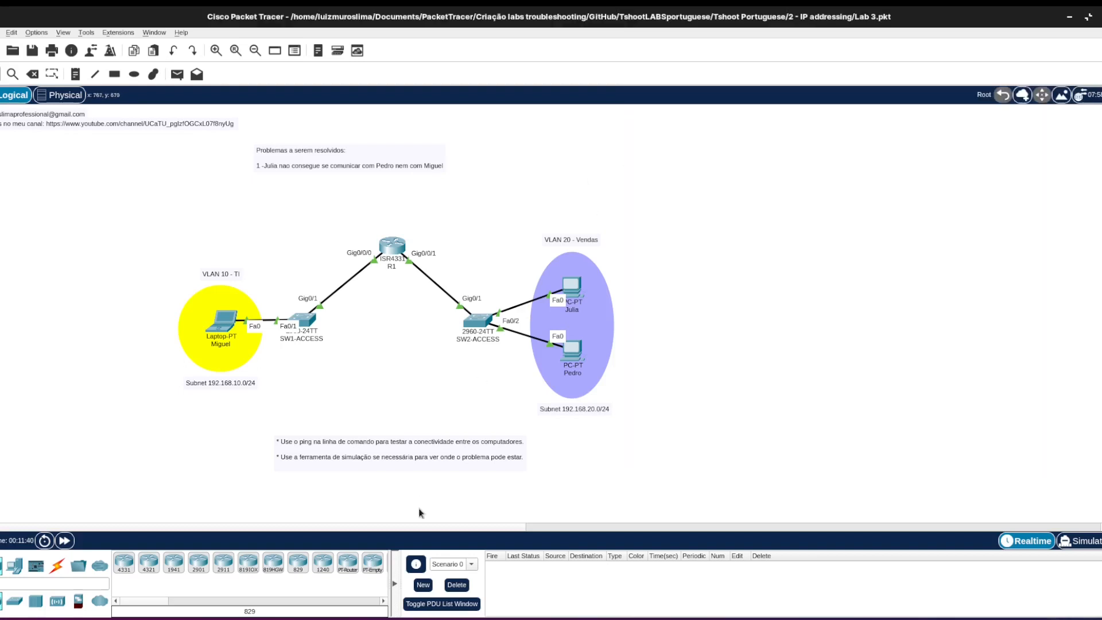
Switch to Simulation mode and ping 192.168.10.1 from the upper VLAN 20 PC.
scroll(395, 525, "right", 5)
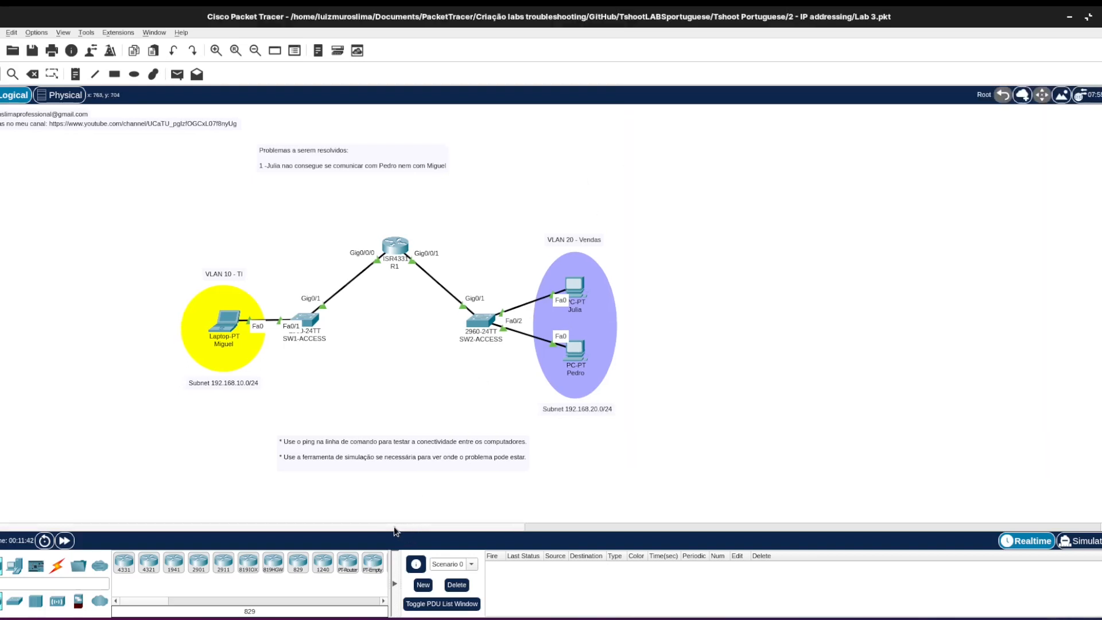
left_click(1079, 540)
mouse_move(402, 618)
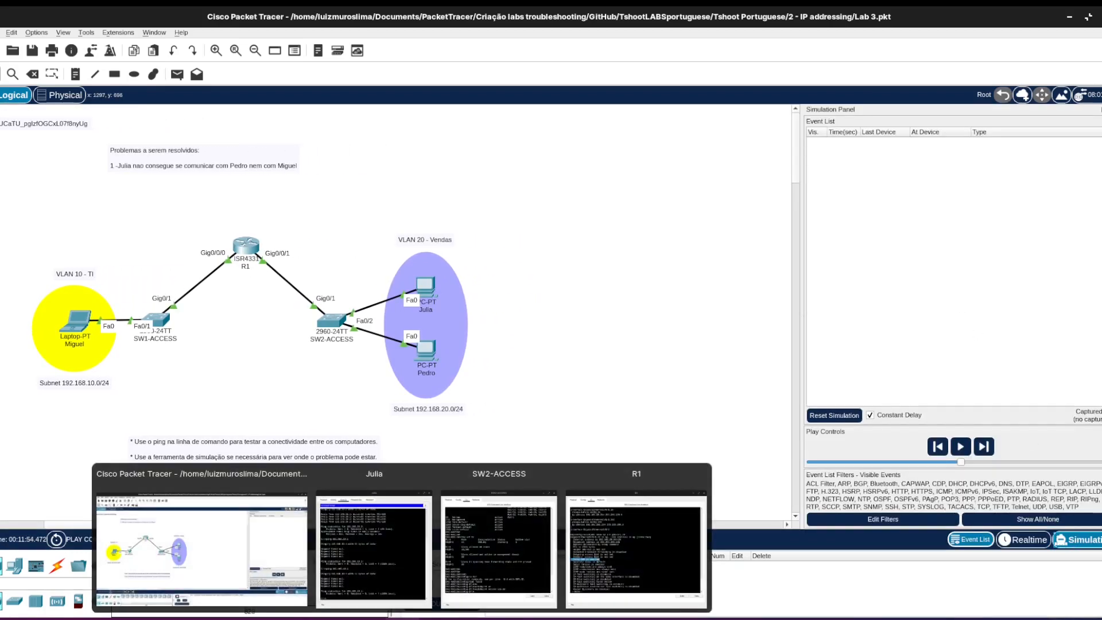
left_click(374, 548)
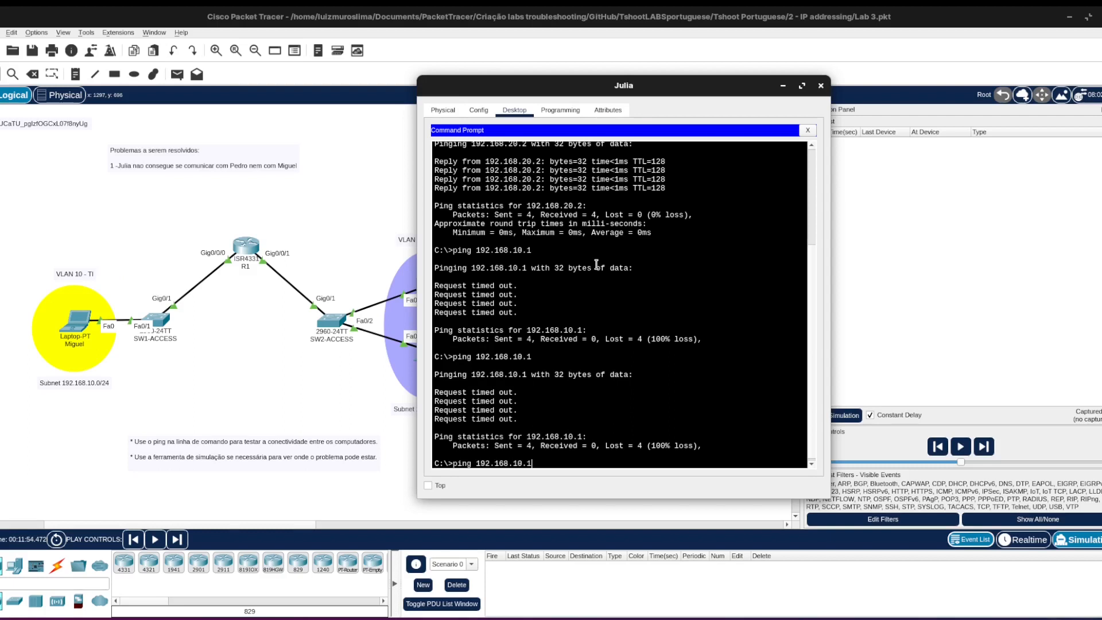
key("Return")
left_click(746, 11)
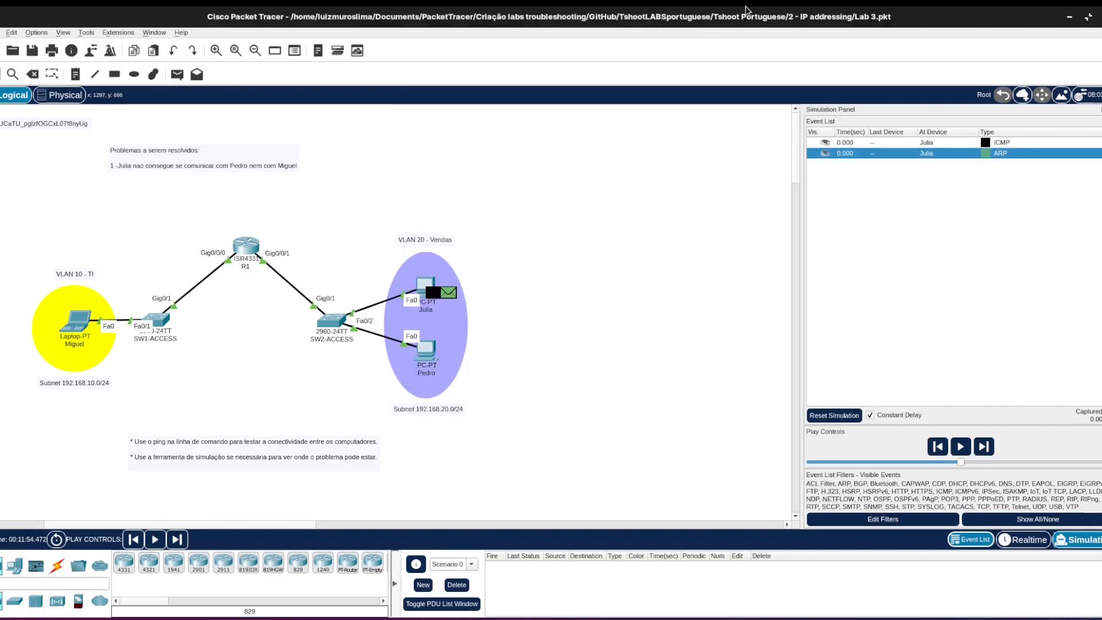
Inspect the outbound PDU details of the upper VLAN 20 PC's ARP request, checking its target IP.
left_click(984, 155)
left_click(501, 178)
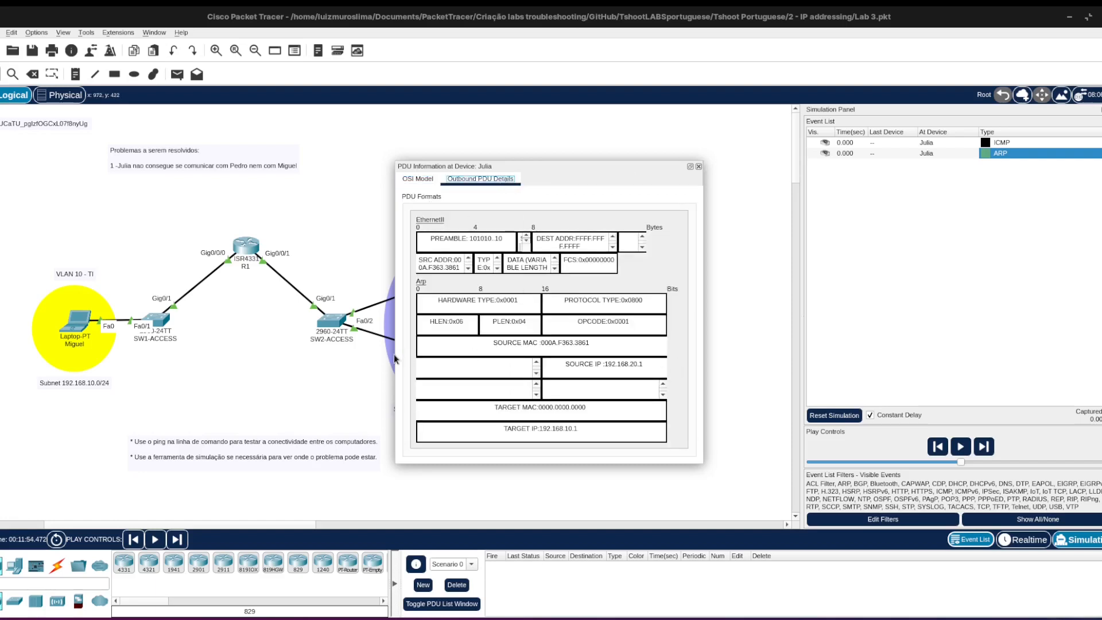
left_click_drag(395, 354, 298, 354)
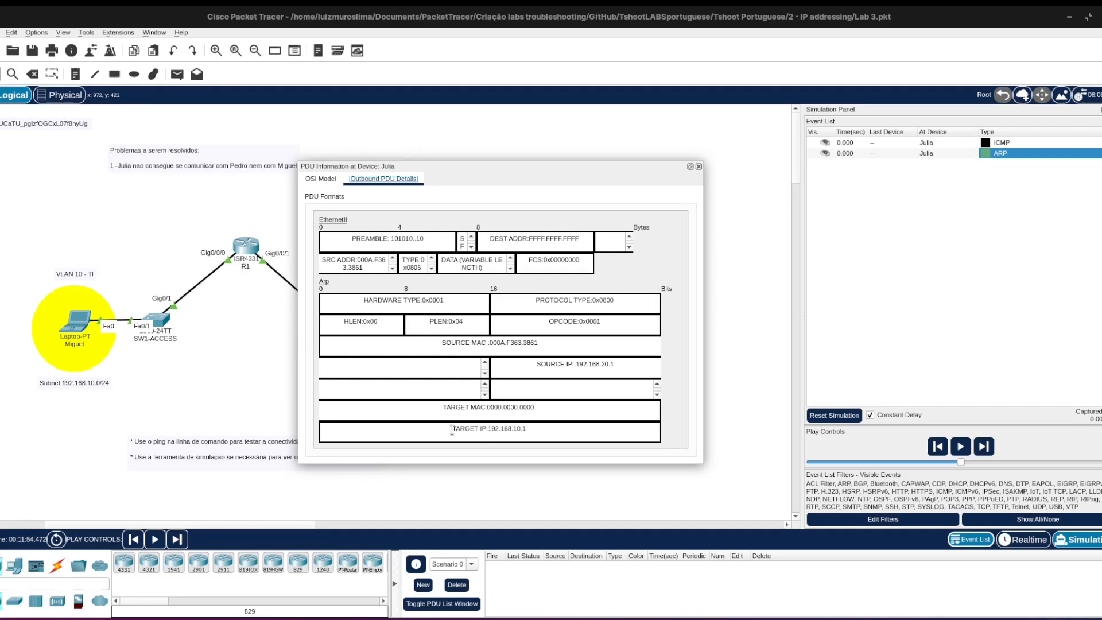
left_click_drag(452, 428, 531, 427)
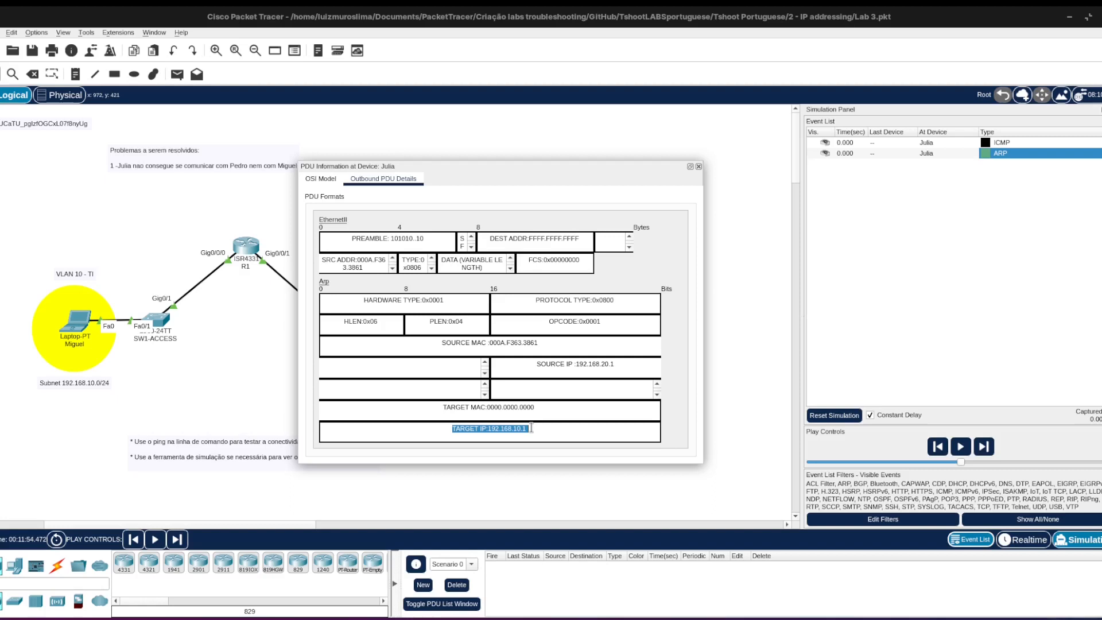
left_click(699, 167)
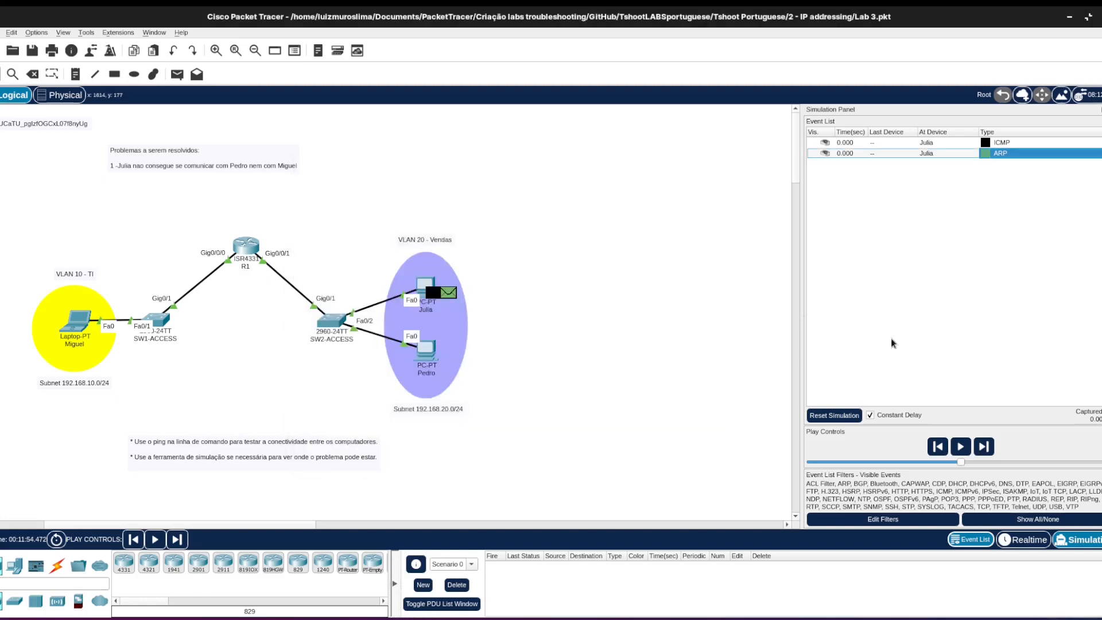
Advance the simulation event by event to follow the ARP exchange through SW2-ACCESS and R1, and return to Realtime mode.
left_click(984, 447)
left_click(984, 447)
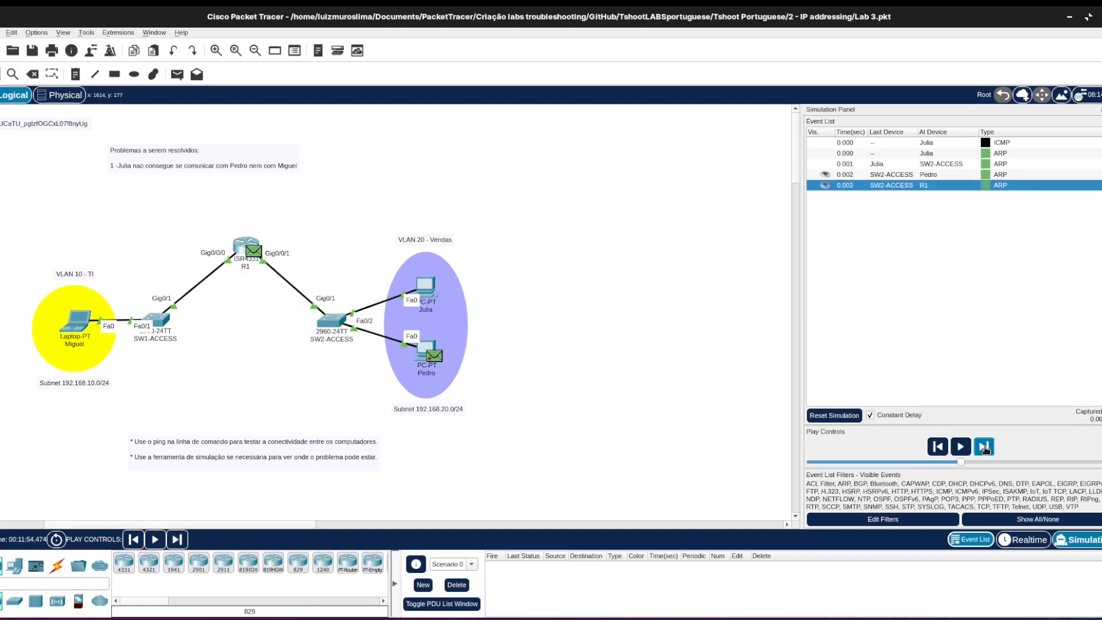
left_click(984, 447)
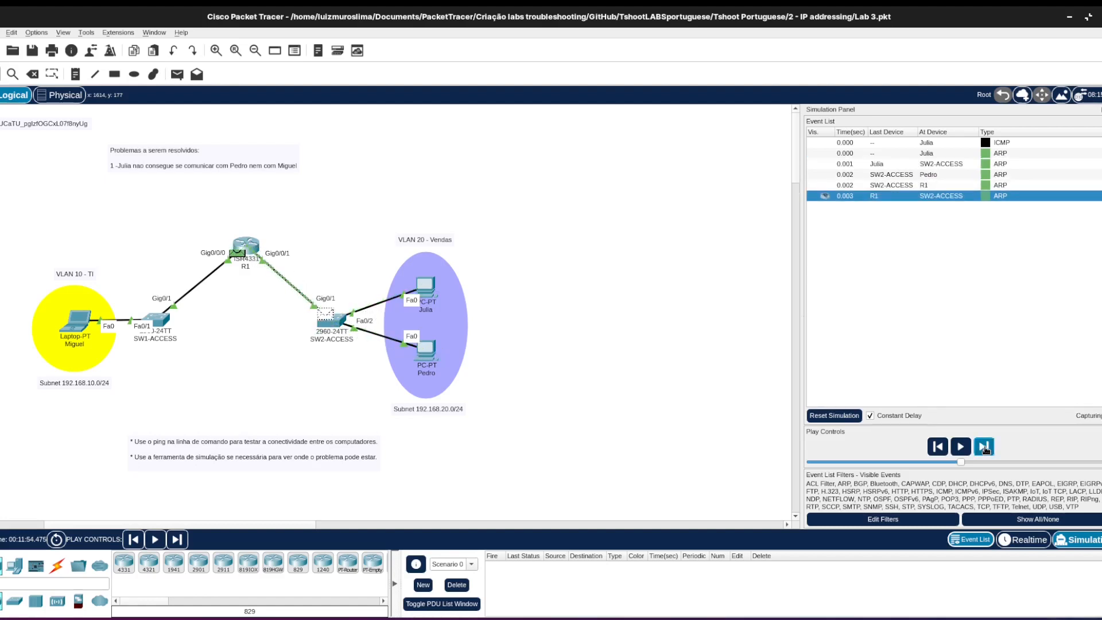
left_click(984, 448)
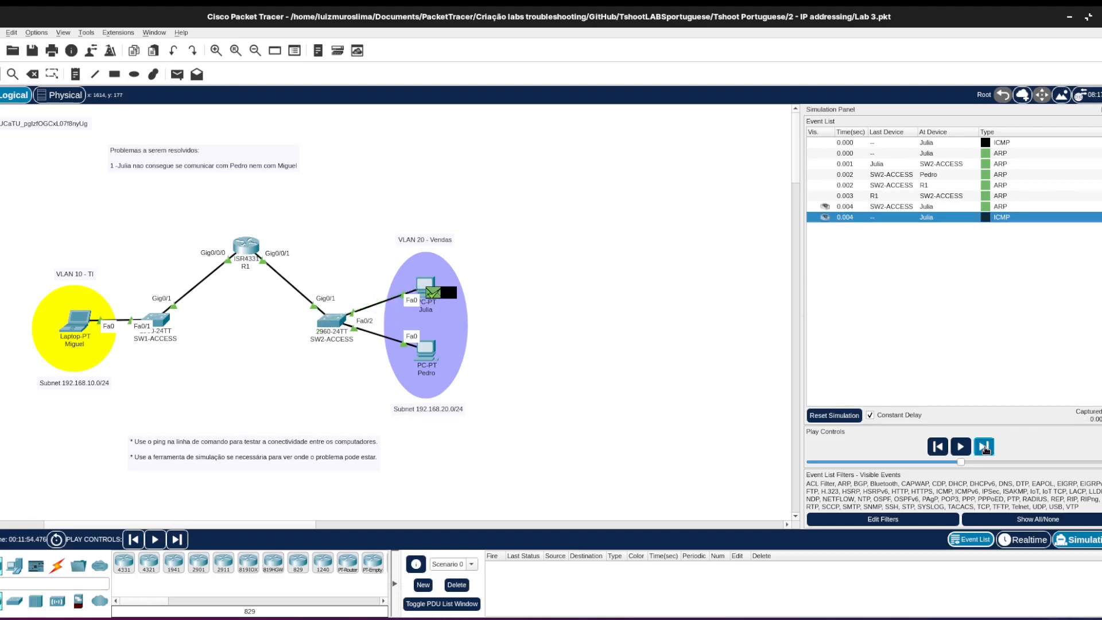
left_click(1026, 539)
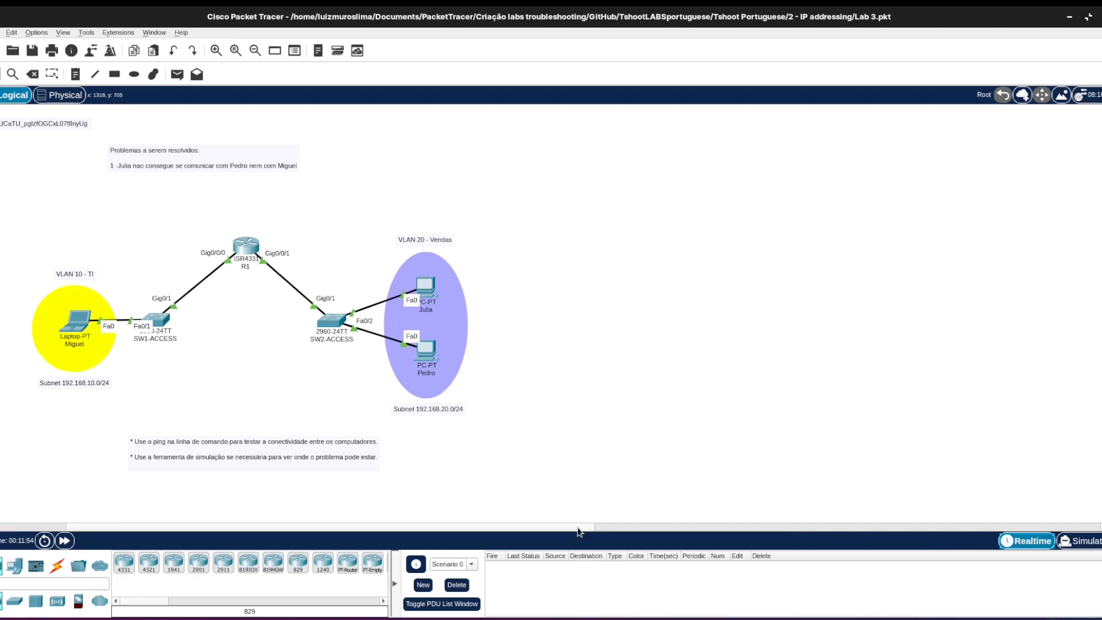
Leave the paged output in R1's command line and list its interfaces with do show ip int br.
left_click_drag(578, 531, 508, 529)
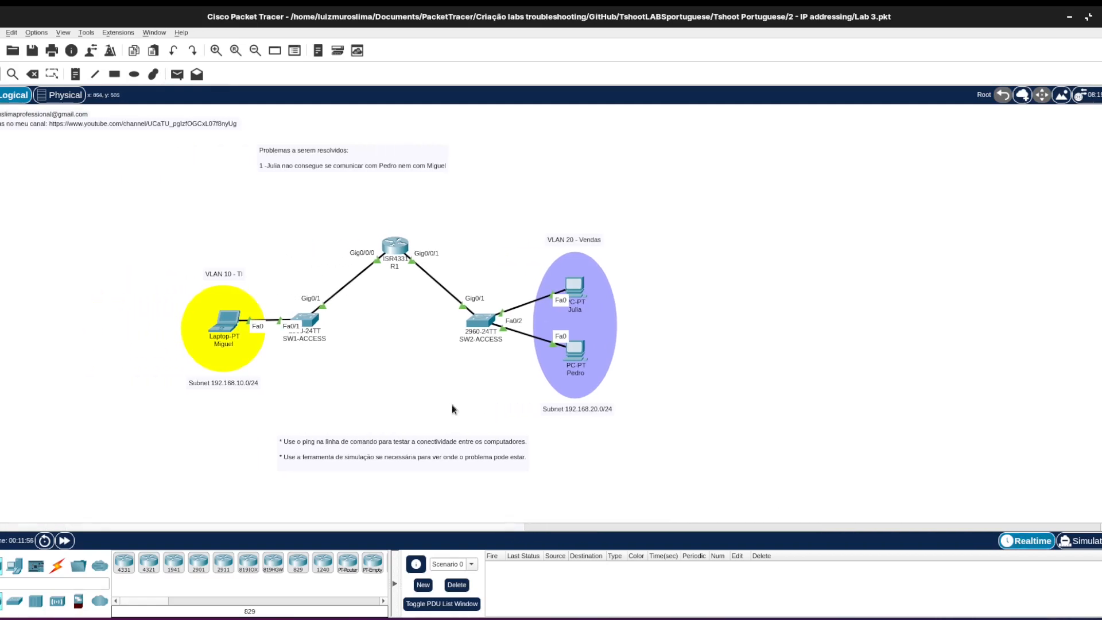
mouse_move(395, 248)
mouse_move(402, 618)
left_click(623, 553)
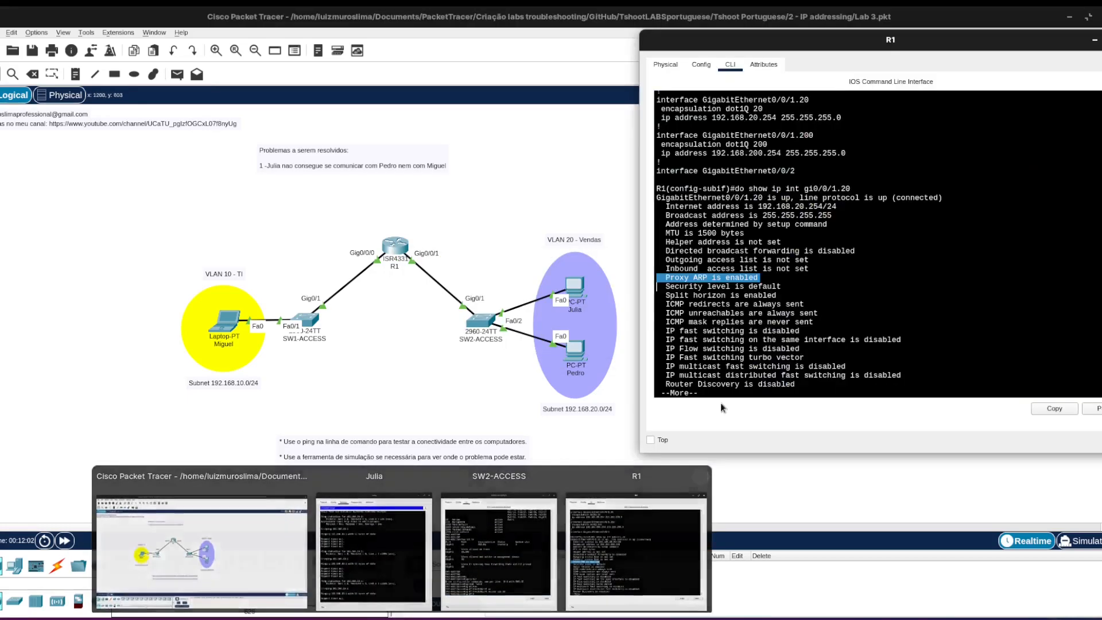
key("Return")
key("Return")
key("Return")
key("Return")
key("Return")
key("Return")
key("Return")
type("d")
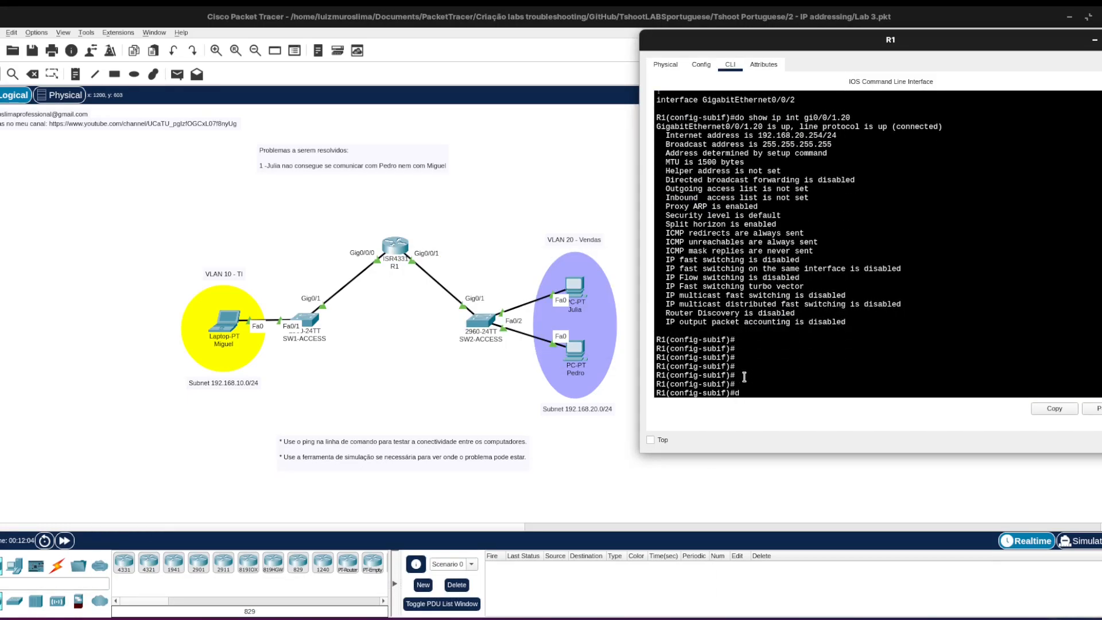
type("o show ip int br")
key("Return")
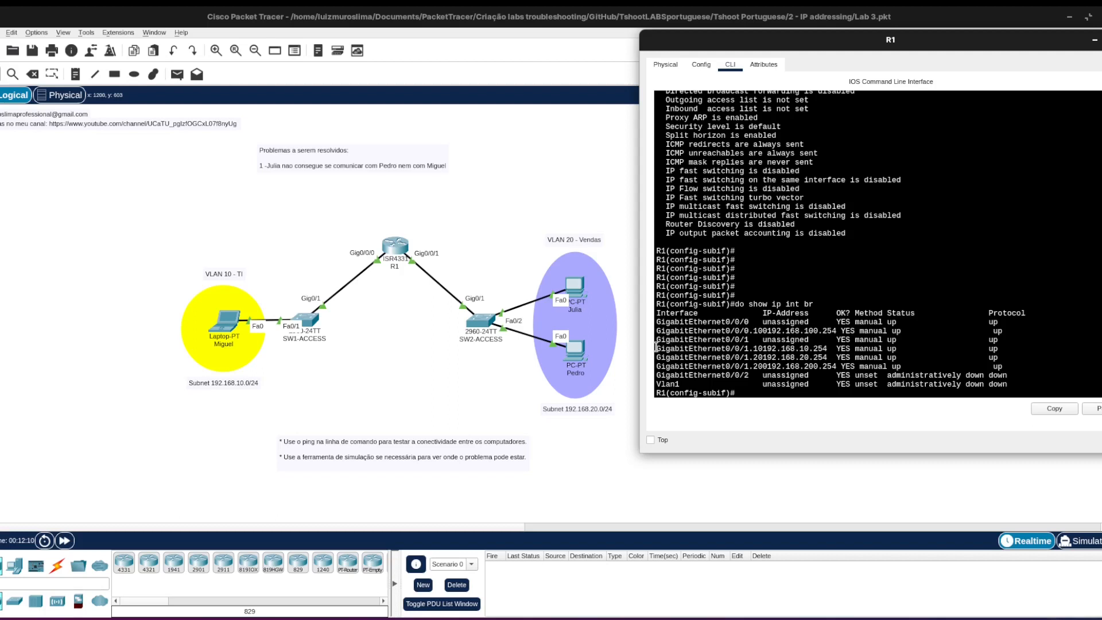
Check the GigabitEthernet0/0/1.10 entry in R1's interface list against R1's links in the topology.
left_click_drag(656, 346, 763, 348)
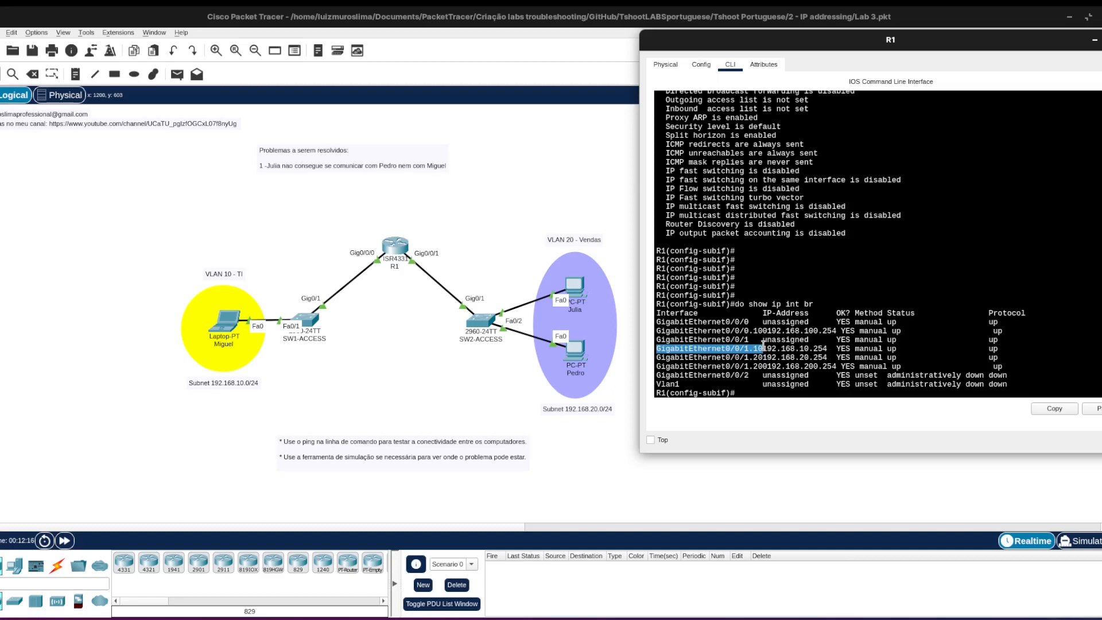
left_click_drag(763, 348, 749, 349)
left_click_drag(457, 264, 422, 260)
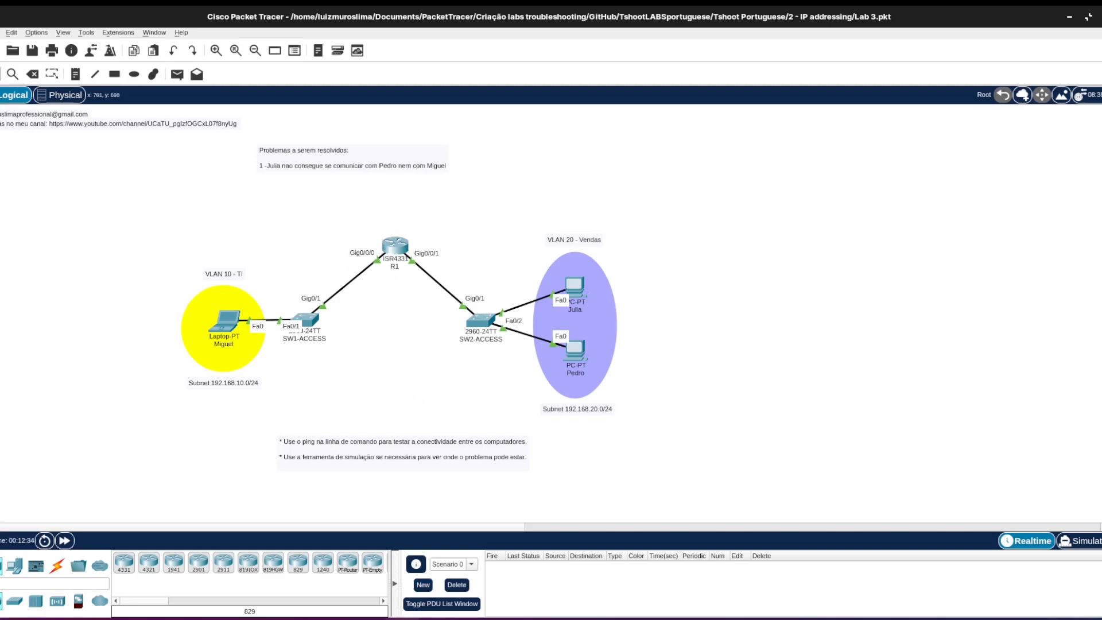
Remove the misplaced VLAN 10 subinterface from R1 with no int gi0/0/1.10.
mouse_move(402, 619)
mouse_move(448, 617)
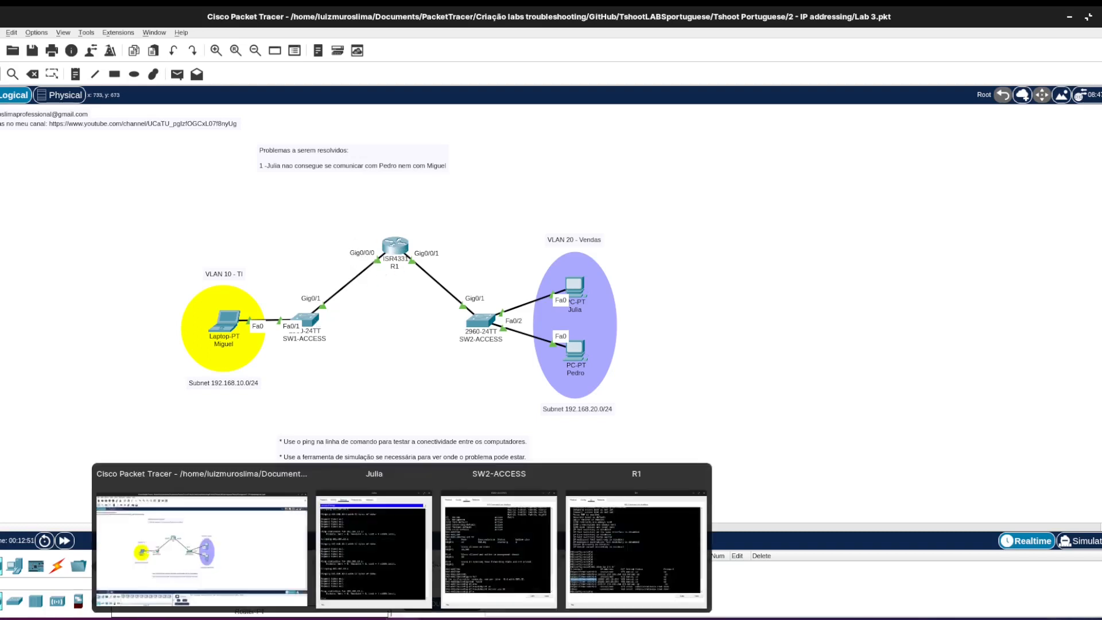
left_click(636, 543)
left_click(730, 389)
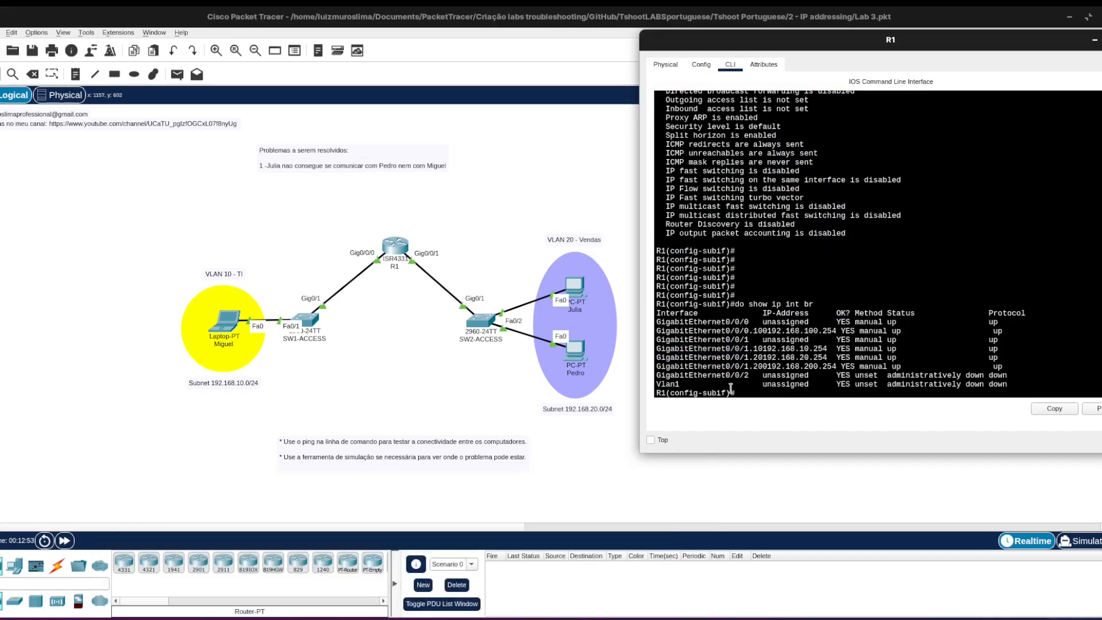
key("Return")
key("Return")
type("no int ")
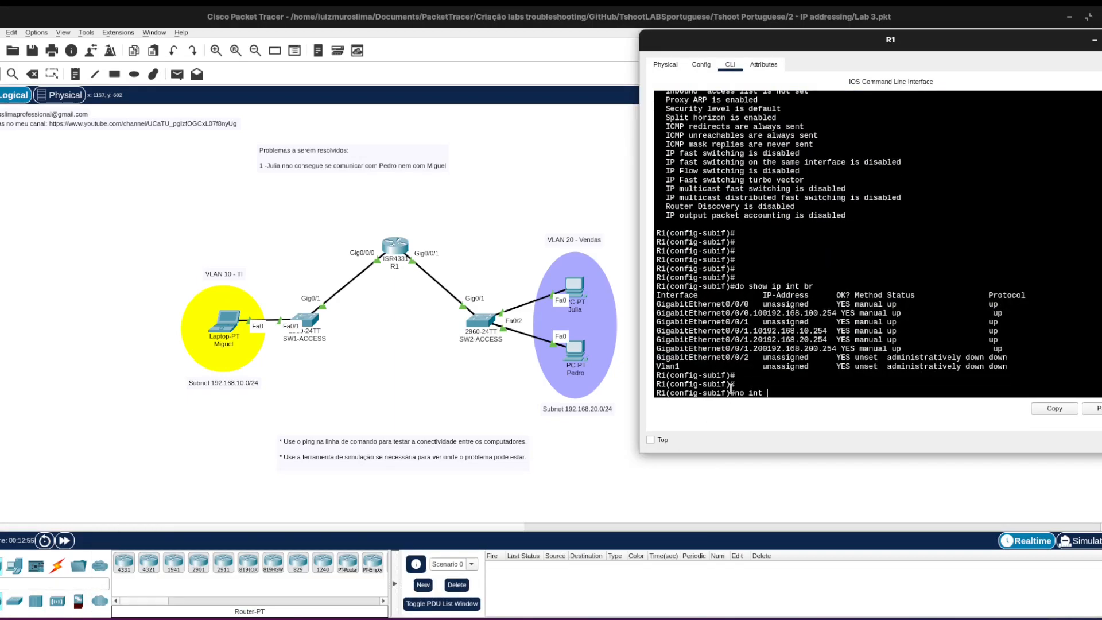
type("gi0/0/1.10")
key("Return")
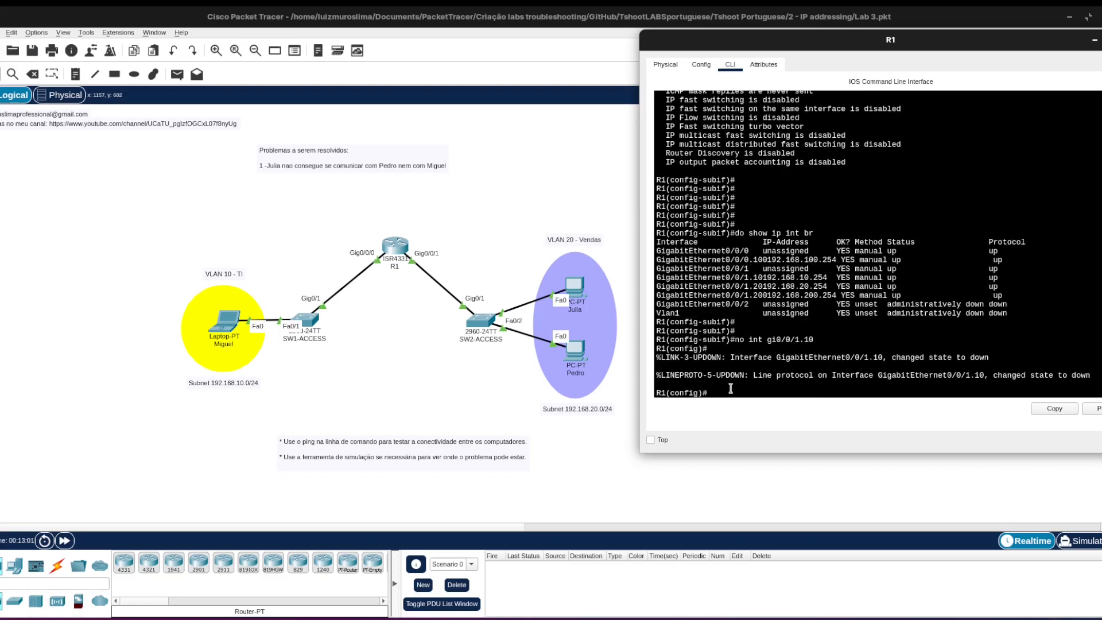
Create subinterface gi0/0/0.10 on R1 and set its encapsulation to dot1Q 10.
type("int gi0/0/0.10")
key("Return")
type("en")
key("Tab")
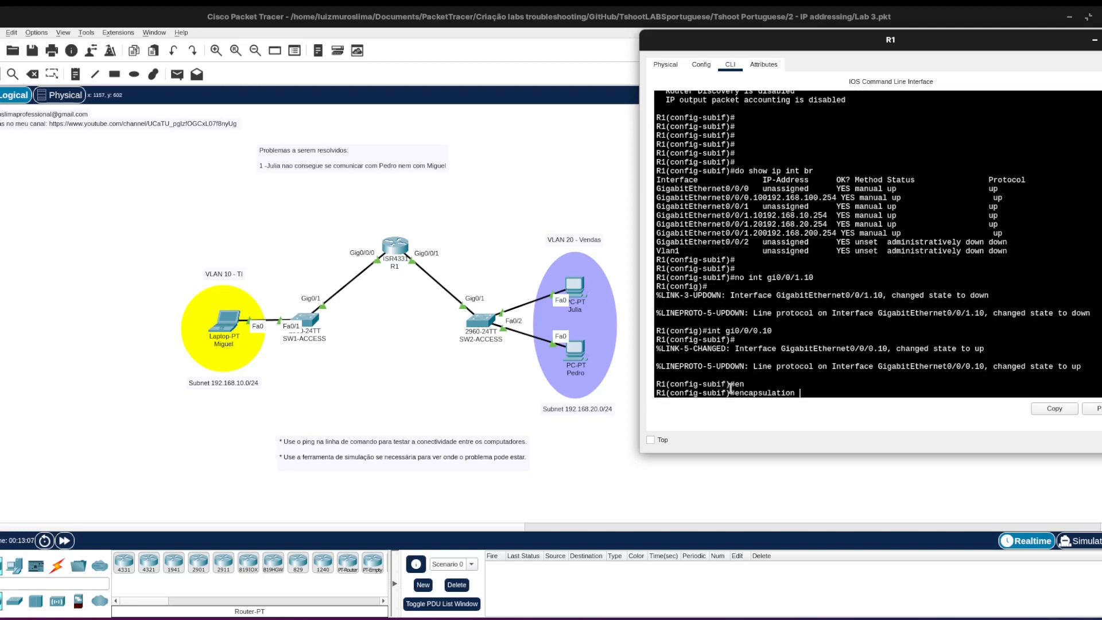
type("do")
key("Tab")
type("10")
key("Return")
Assign IP address 192.168.10.254 with its subnet mask to R1's new VLAN 10 subinterface.
type("ip")
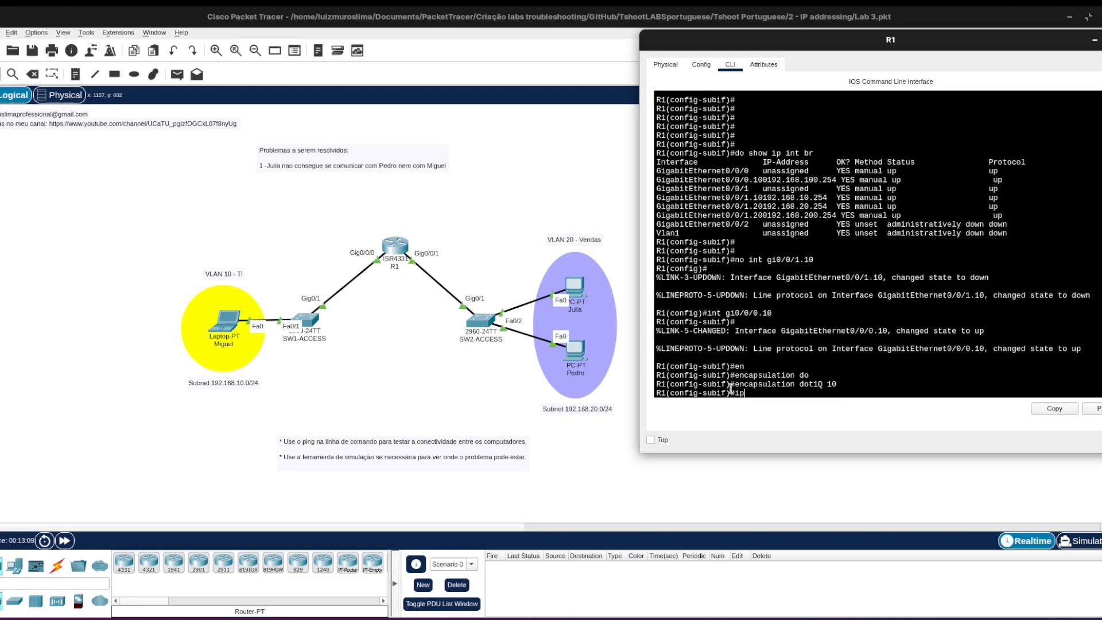
key("Tab")
type("ad")
key("Tab")
type("192.")
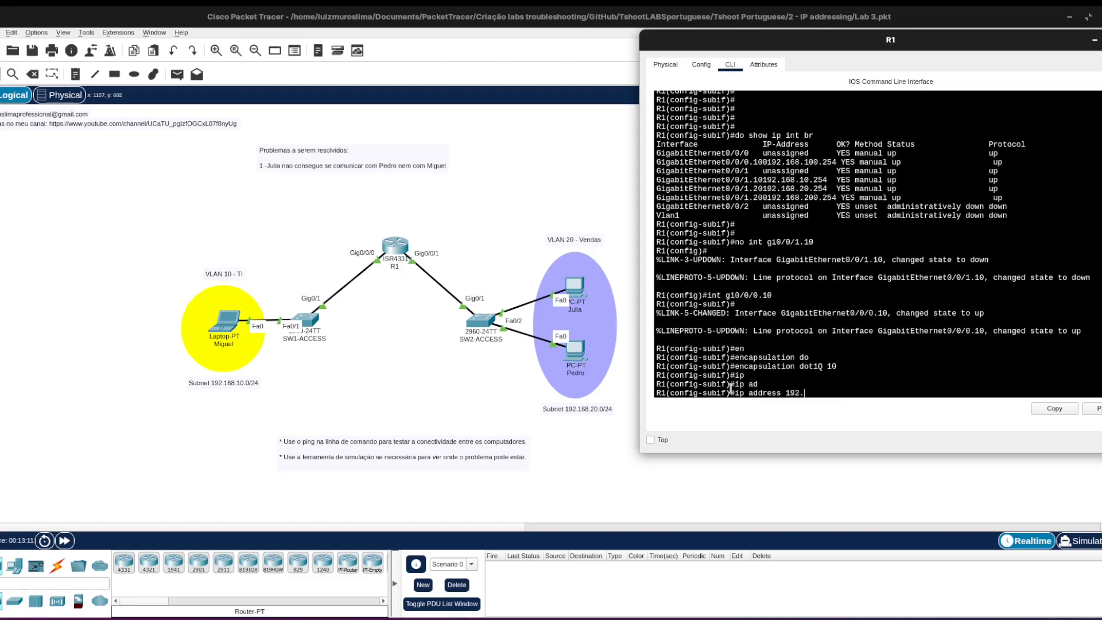
type("168.10.254 255.2")
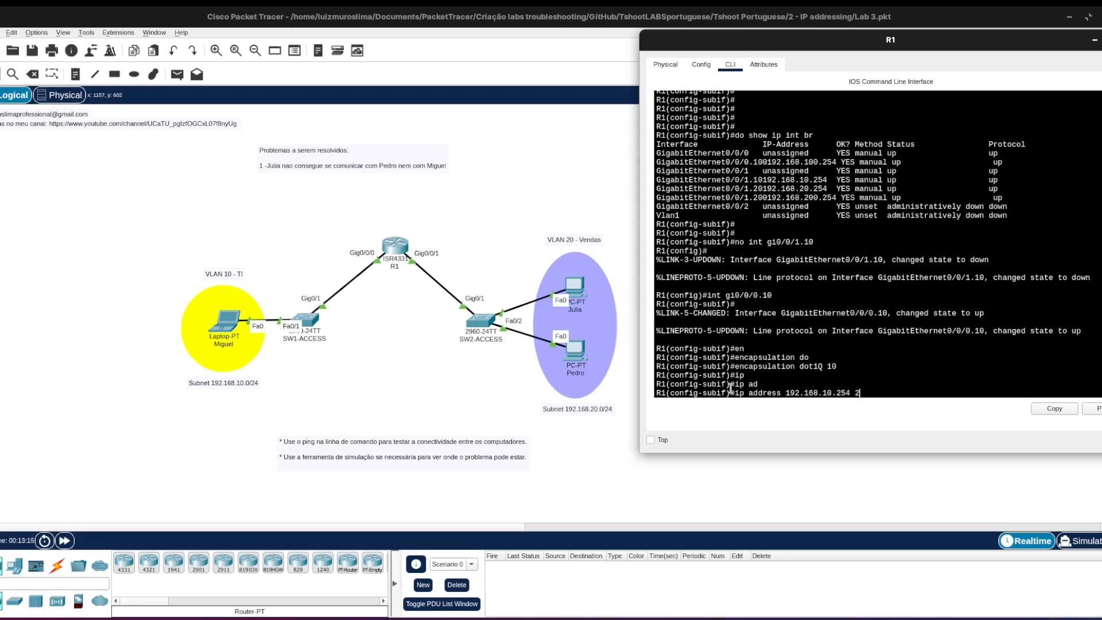